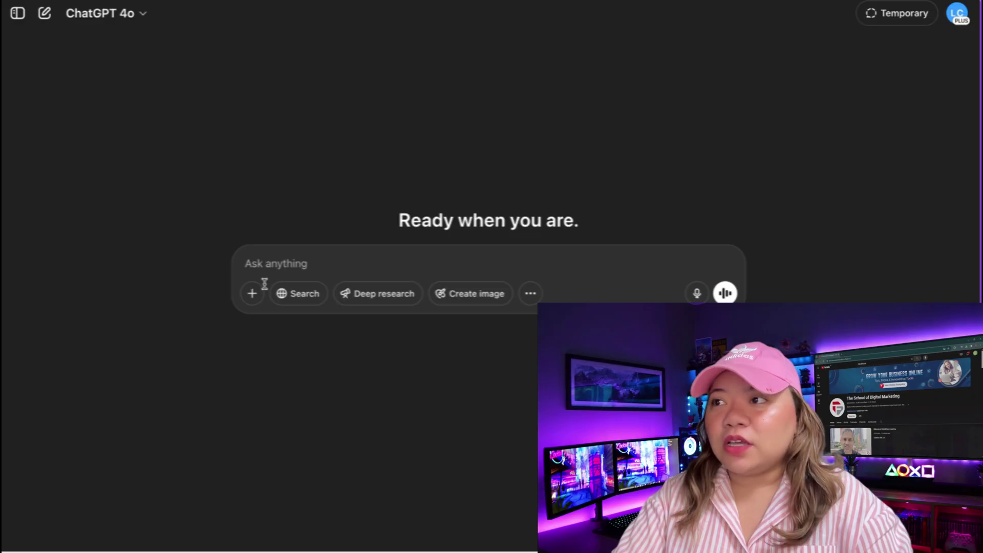
# Step: Attach the presenter's photo to a GPT-4o chat
pyautogui.click(140, 25)
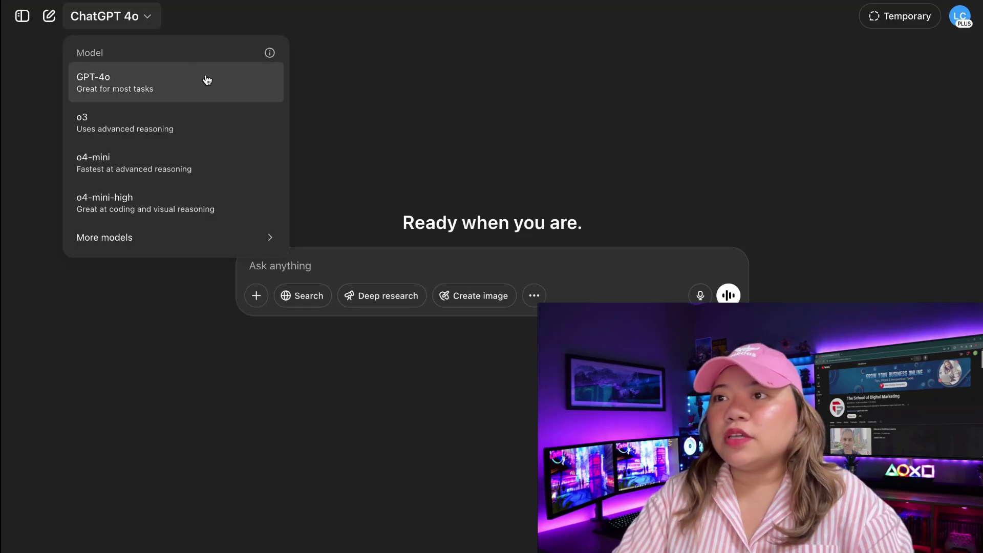
pyautogui.click(345, 127)
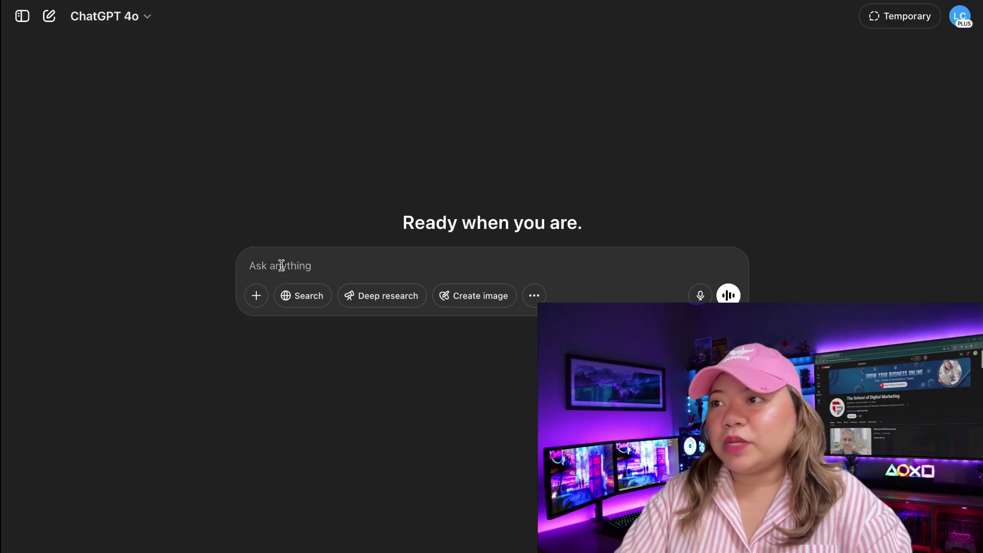
pyautogui.click(256, 296)
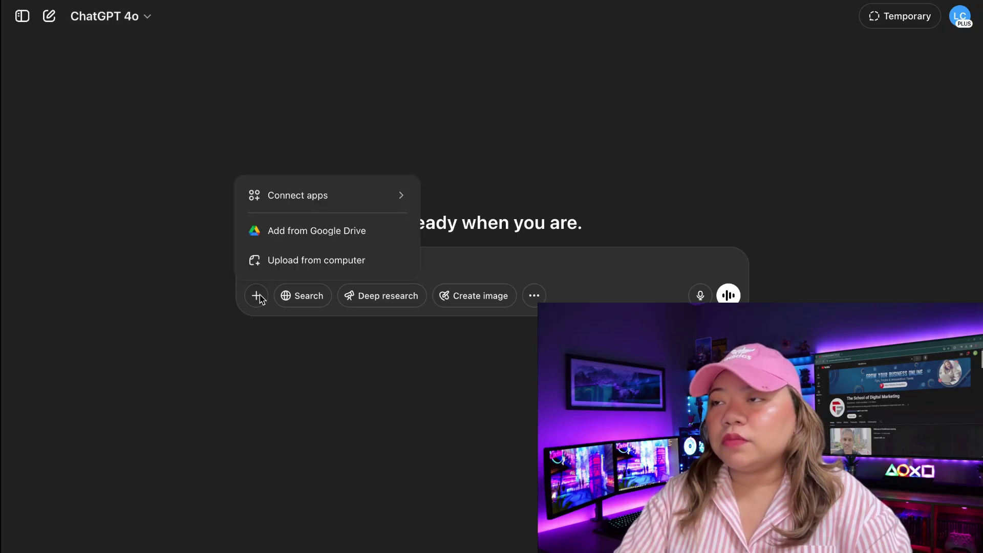
pyautogui.click(303, 262)
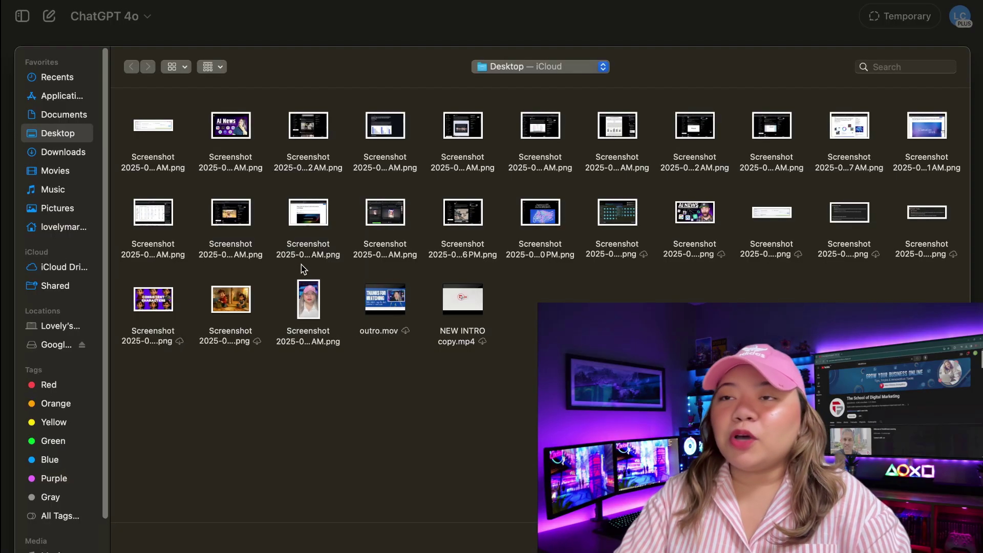
pyautogui.doubleClick(316, 302)
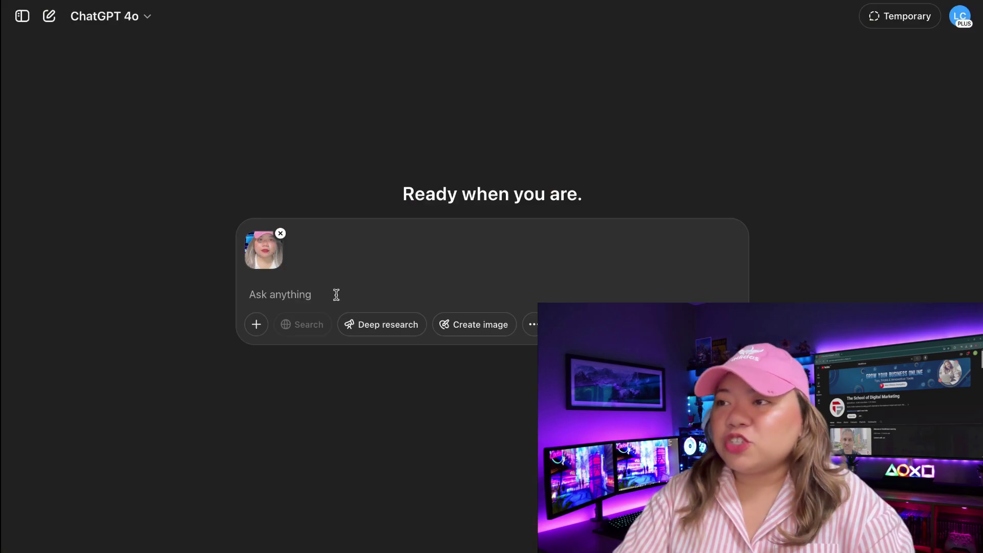
# Step: Send the photo to generate the pink-cap cartoon avatar, then bring up Sora in a new tab
pyautogui.press('Return')
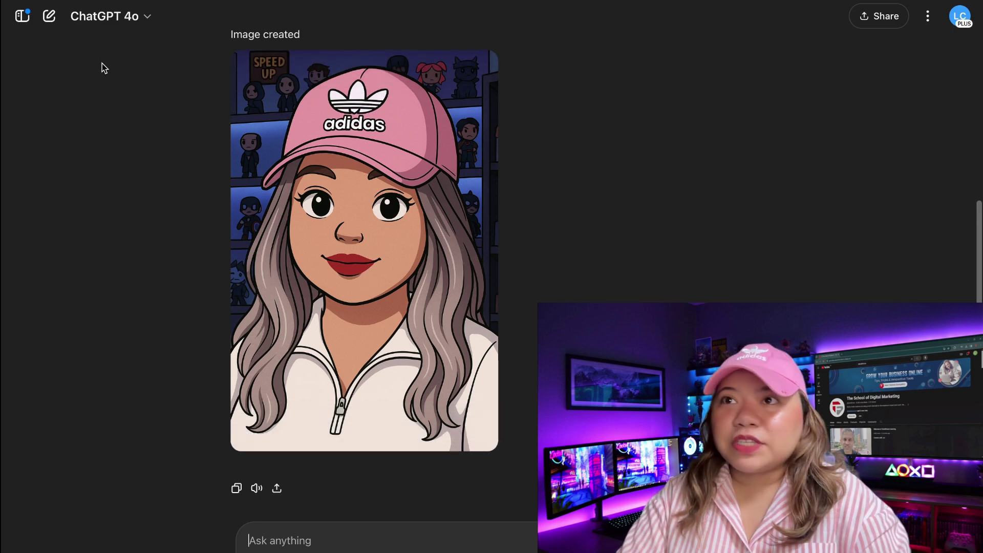
pyautogui.click(22, 16)
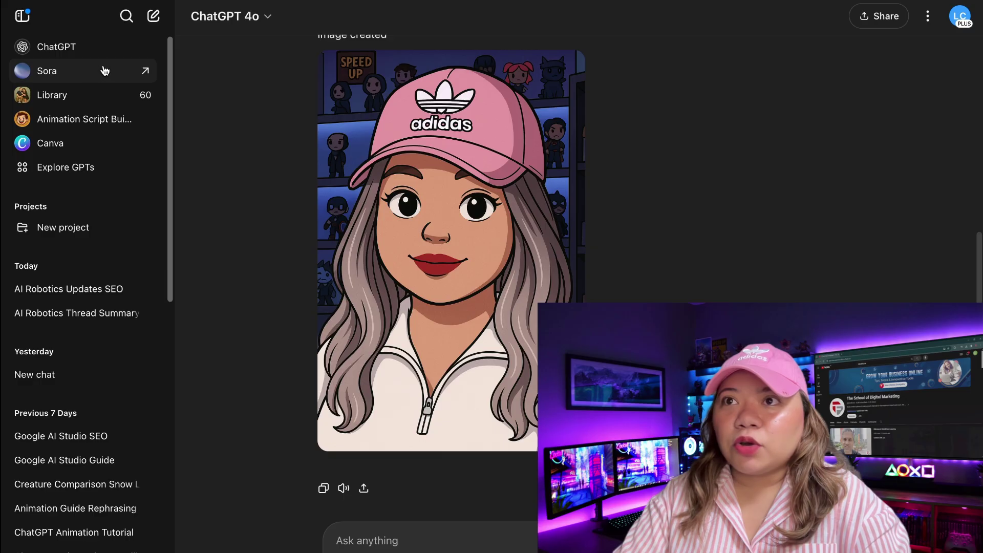
pyautogui.click(105, 70)
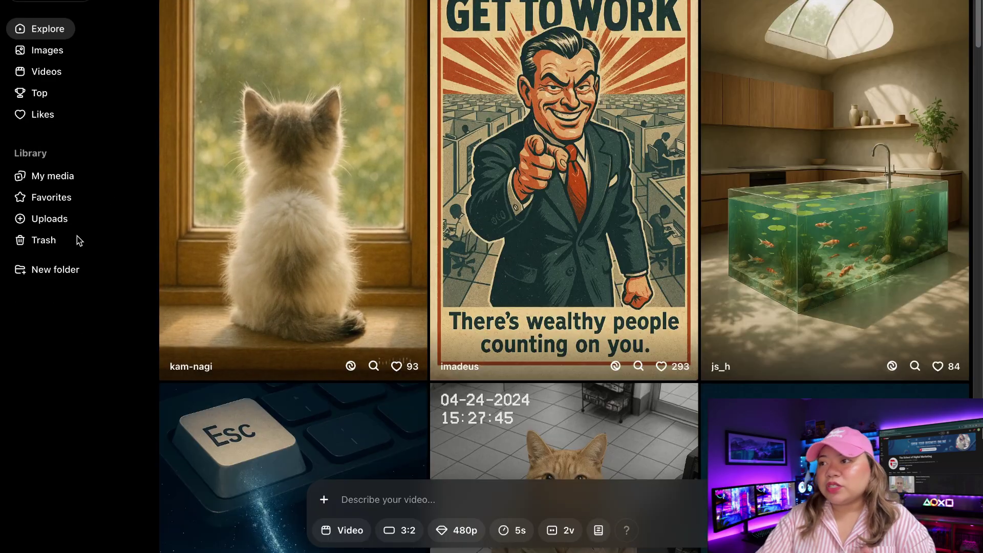
# Step: Add the presenter's photo as Sora's reference image
pyautogui.click(328, 500)
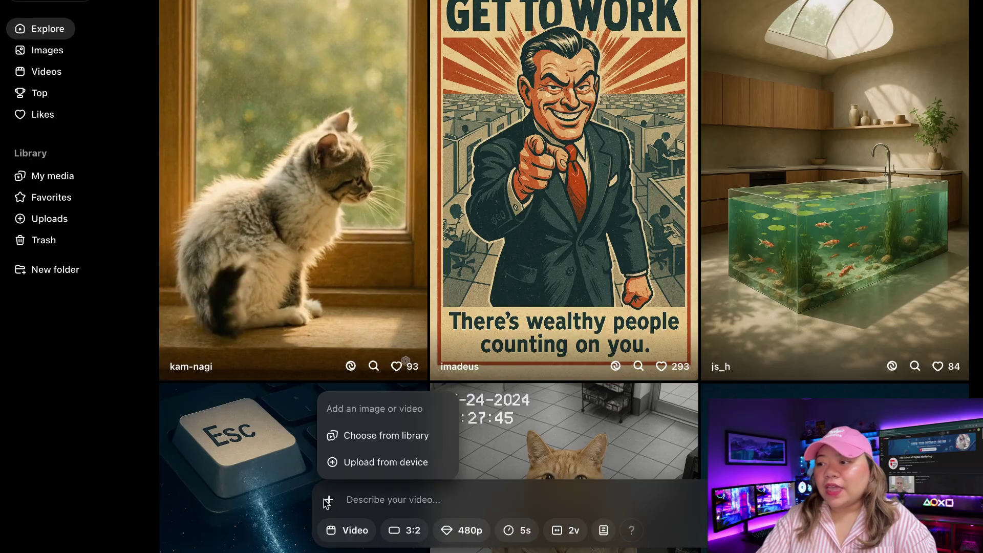
pyautogui.click(384, 461)
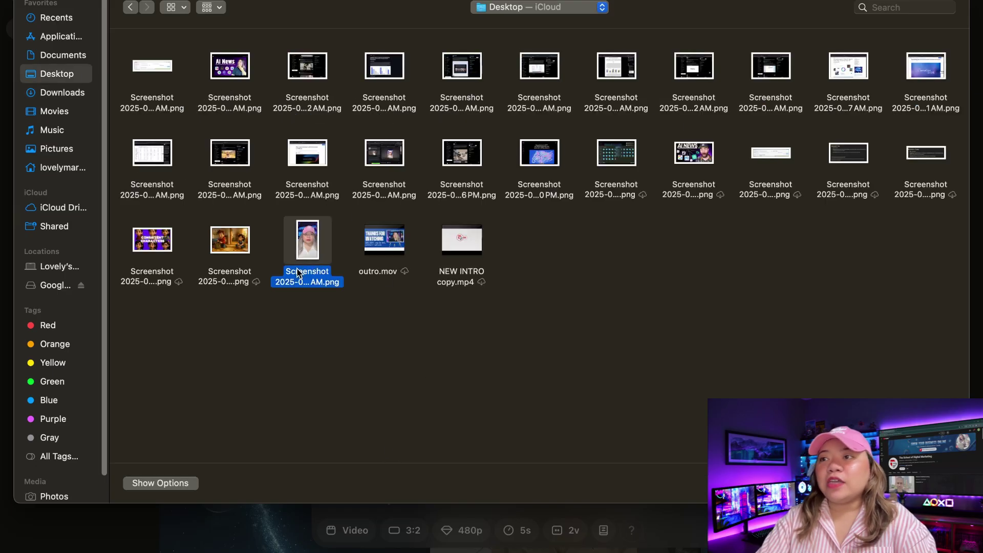
pyautogui.doubleClick(299, 273)
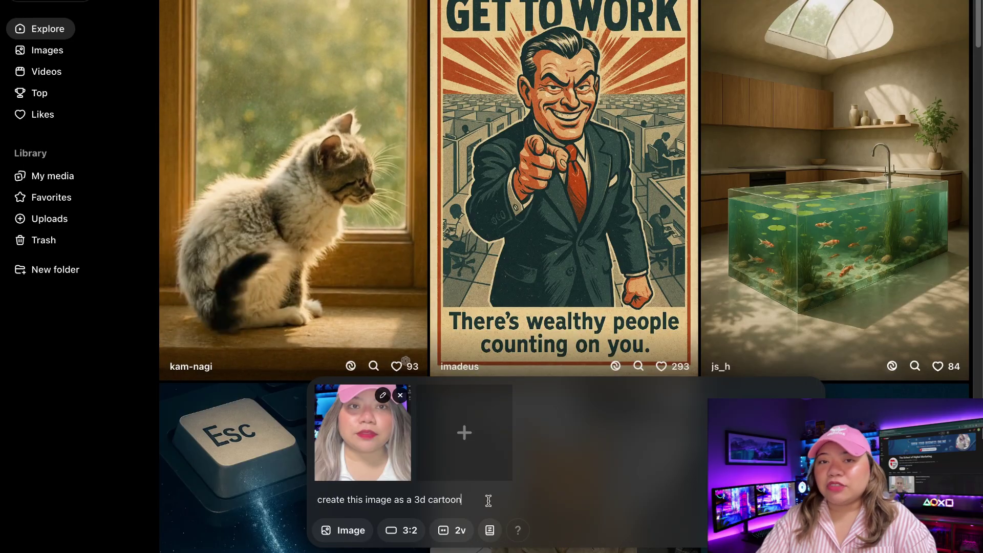
# Step: Keep 2 variations at 3:2 and prompt 'create this image as a 3d cartoon character in a podcast studio'
pyautogui.click(447, 530)
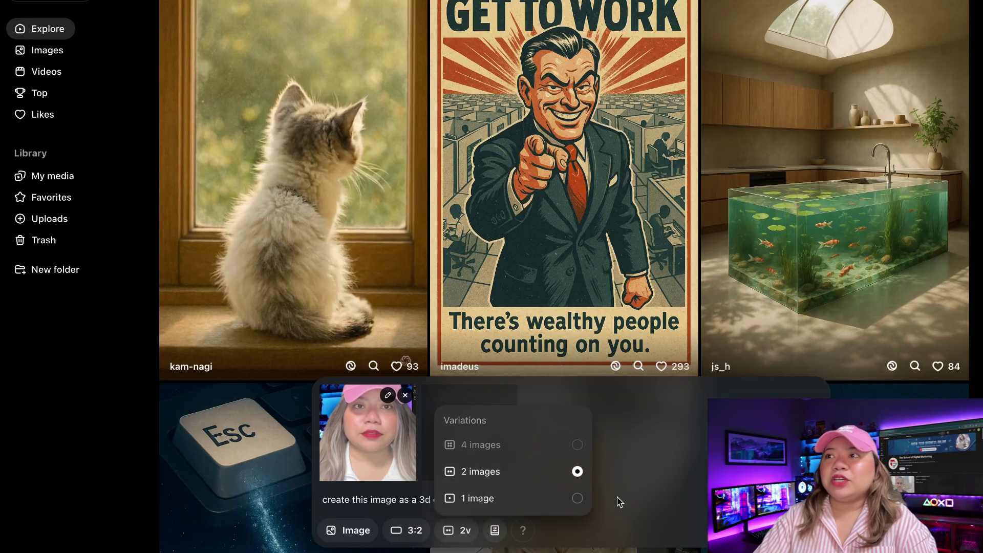
pyautogui.click(465, 505)
pyautogui.click(405, 535)
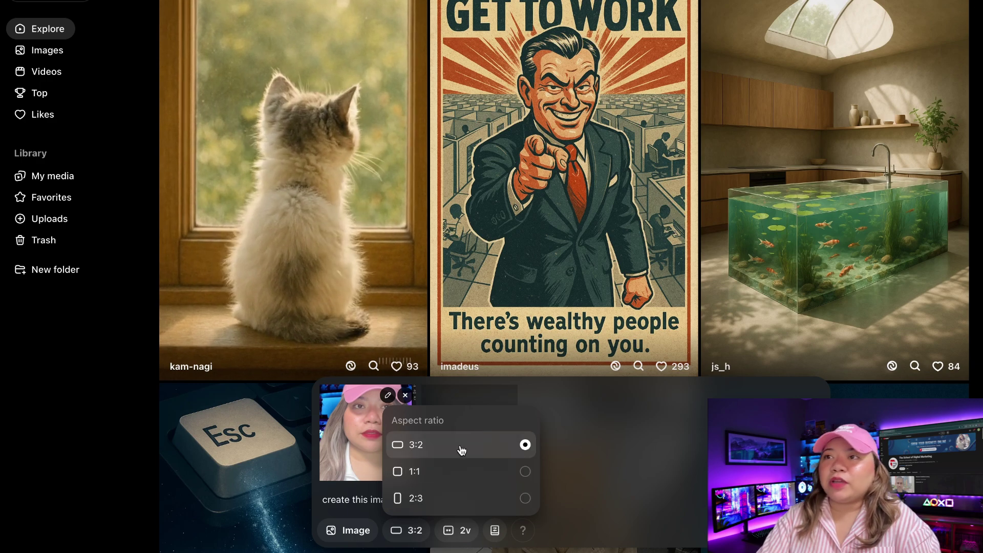
pyautogui.click(500, 447)
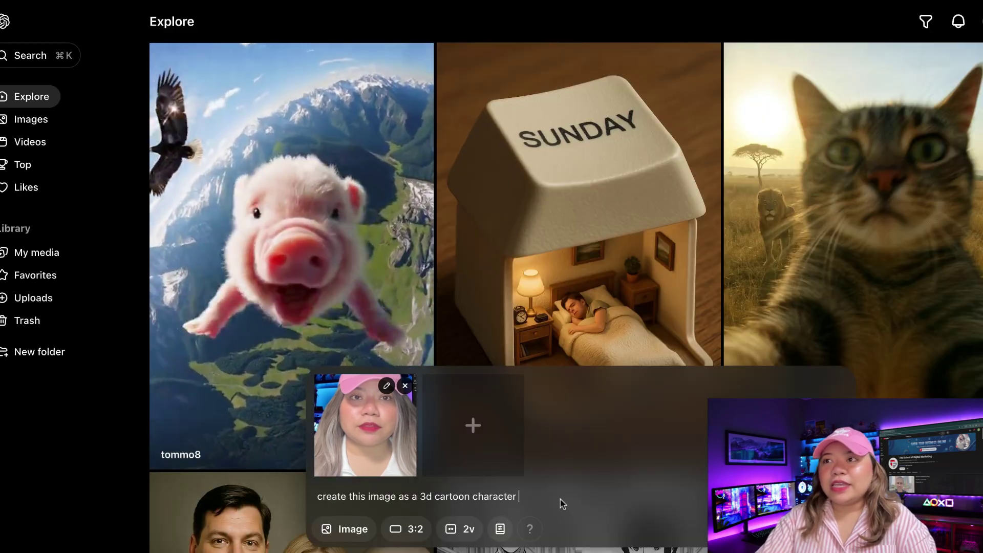
pyautogui.write('in a podcast studio')
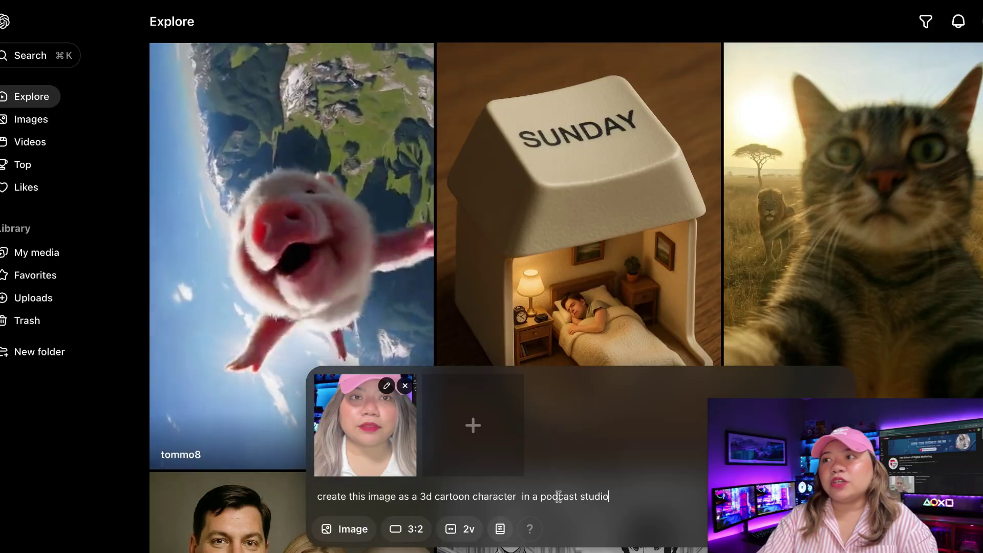
pyautogui.click(522, 496)
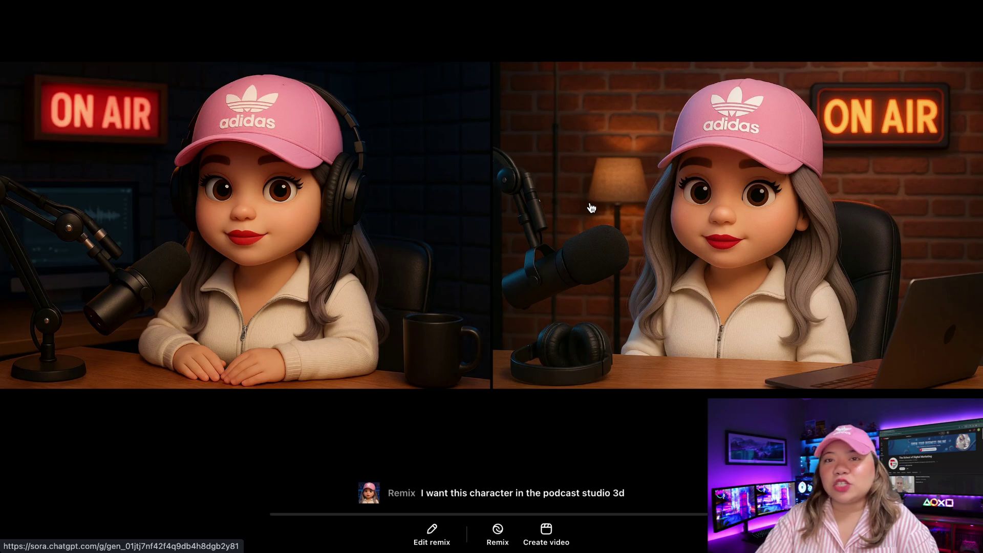
# Step: Leave the image viewer, browse the Explore feed, and show the recent generations list
pyautogui.press('Escape')
pyautogui.scroll(-5, 708, 308)
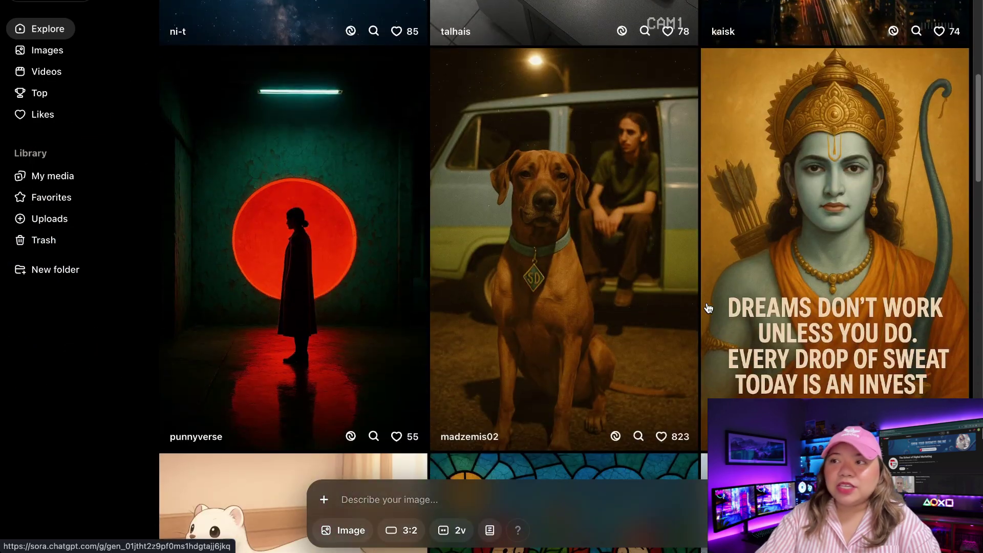
pyautogui.scroll(-10, 708, 307)
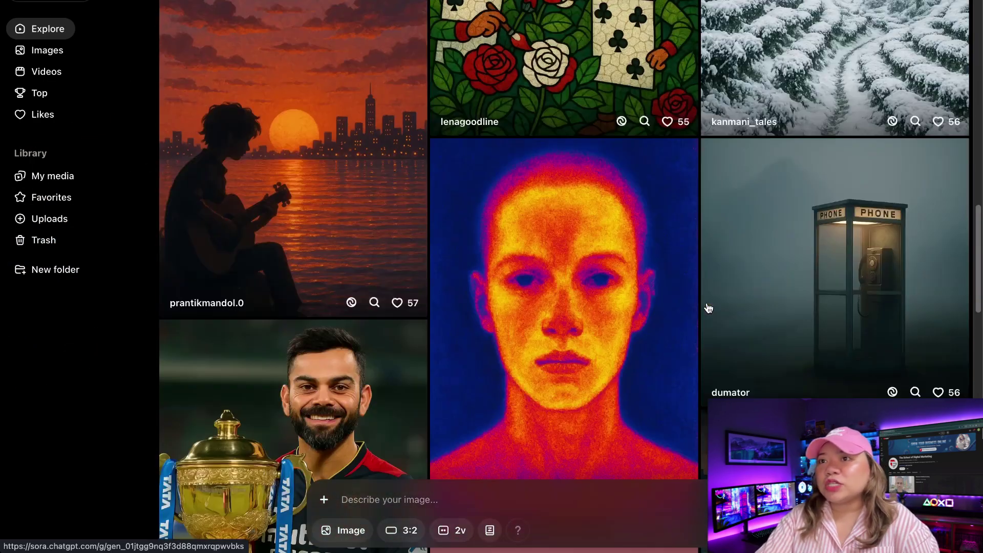
pyautogui.scroll(-8, 708, 307)
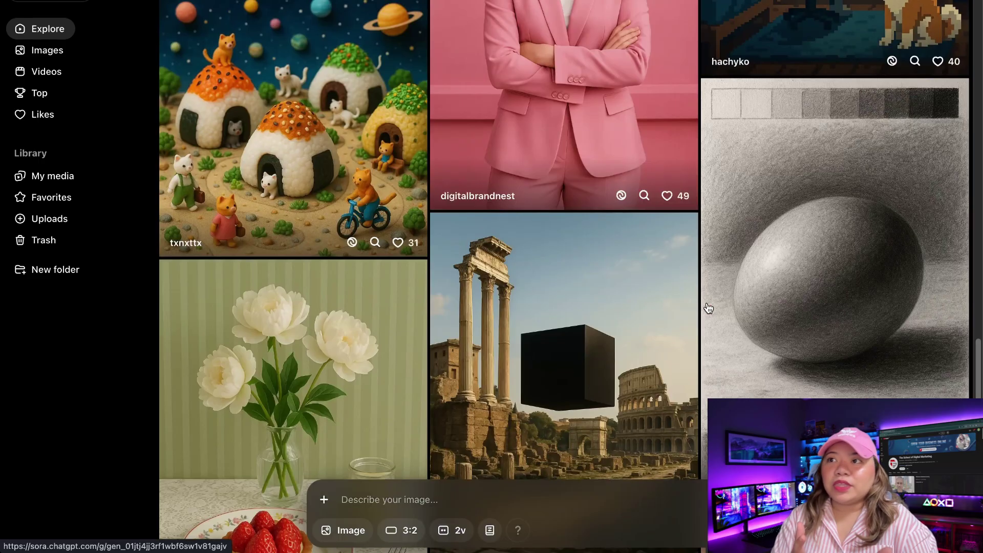
pyautogui.click(945, 3)
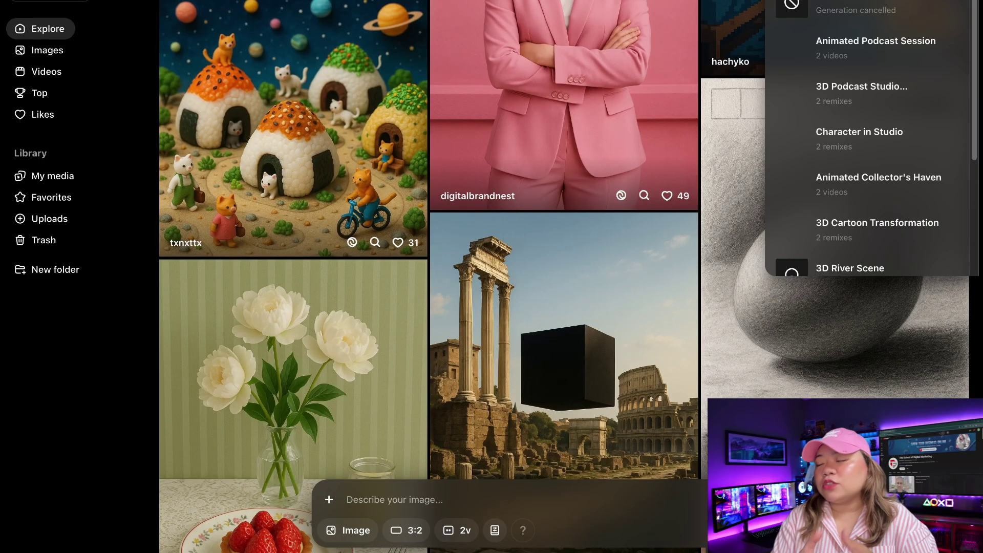
# Step: Review the two 720p Animated Podcast Session videos of the talking cartoon presenter
pyautogui.click(854, 72)
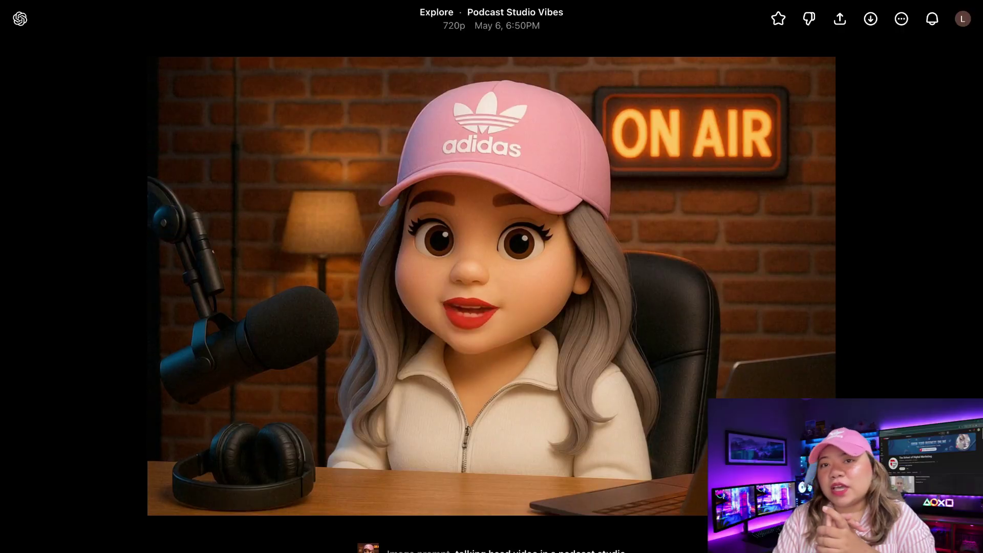
pyautogui.scroll(-1, 703, 271)
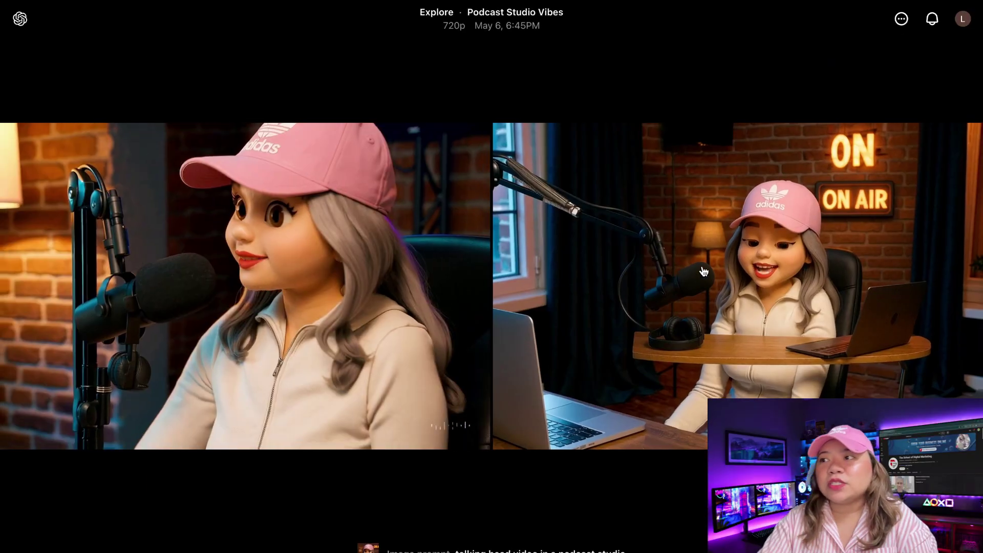
pyautogui.scroll(1, 703, 271)
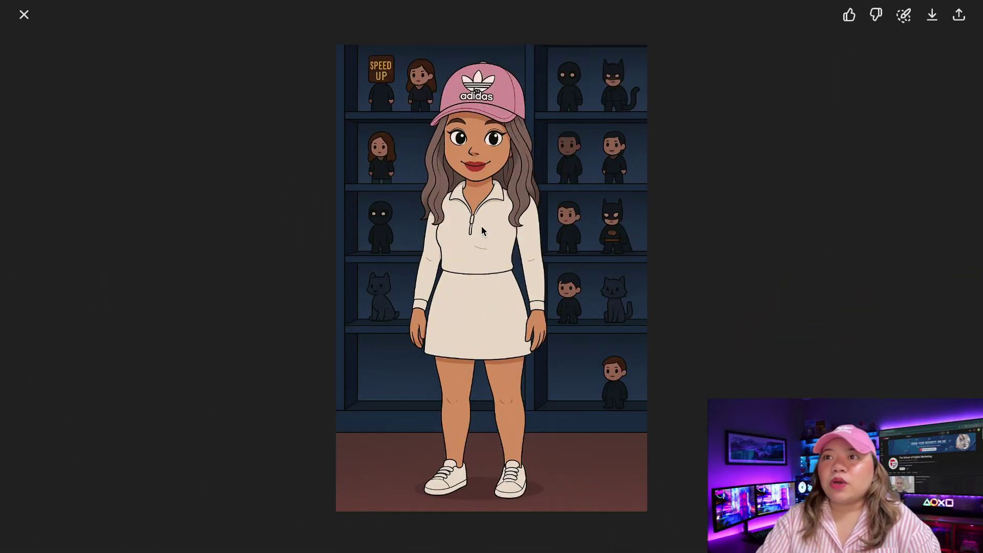
# Step: Generate a Viggle Mix character-swap dance video using the cartoon avatar image
pyautogui.click(25, 29)
pyautogui.scroll(-1, 459, 428)
pyautogui.scroll(2, 459, 428)
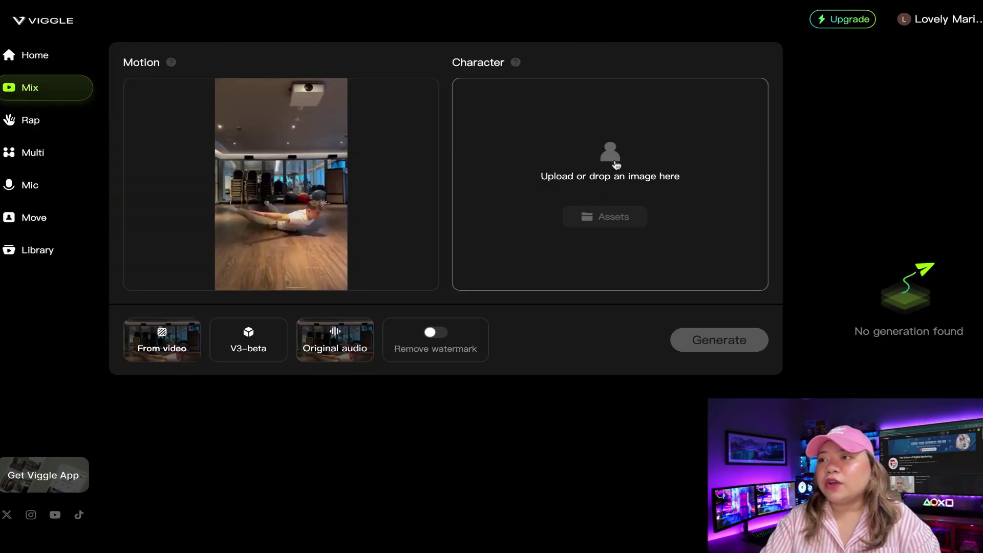
pyautogui.click(615, 169)
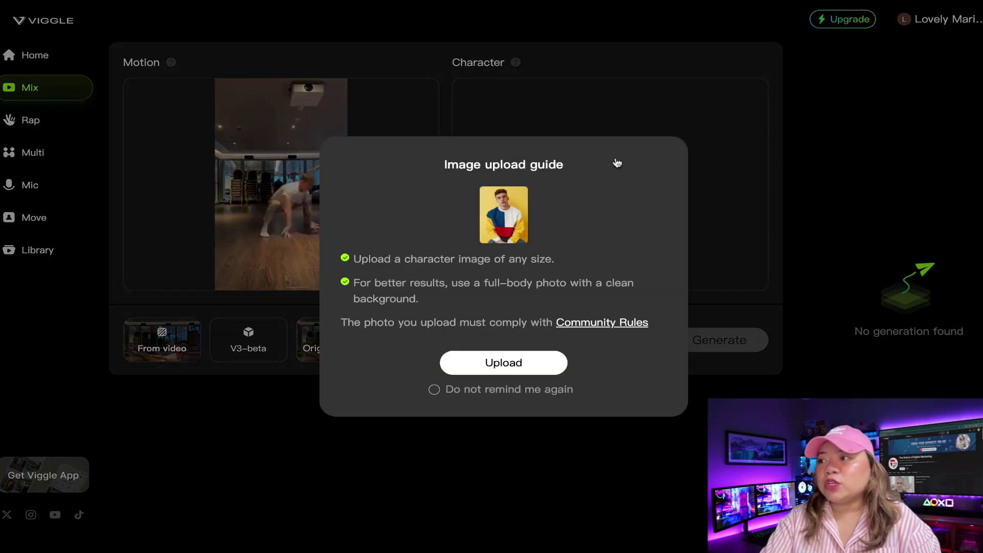
pyautogui.click(474, 397)
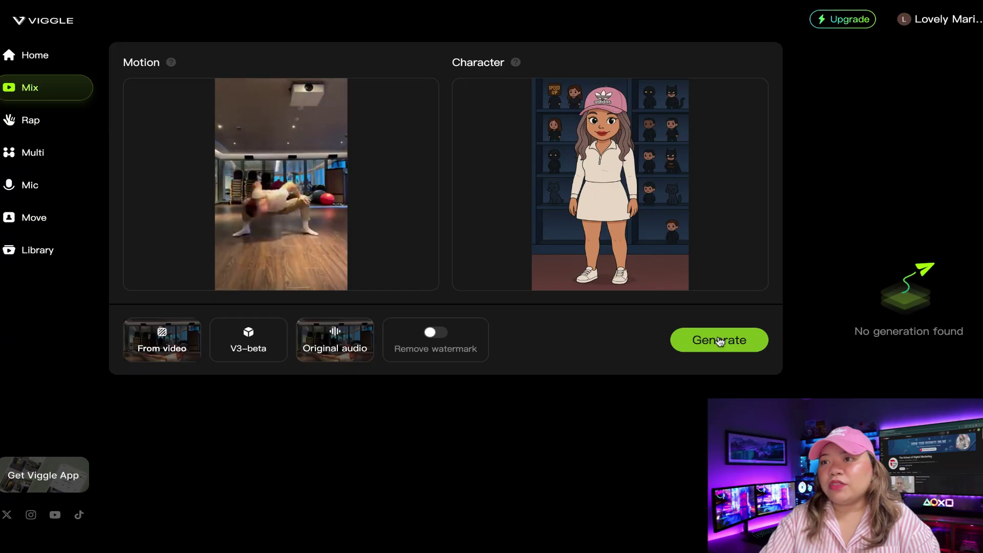
pyautogui.click(719, 341)
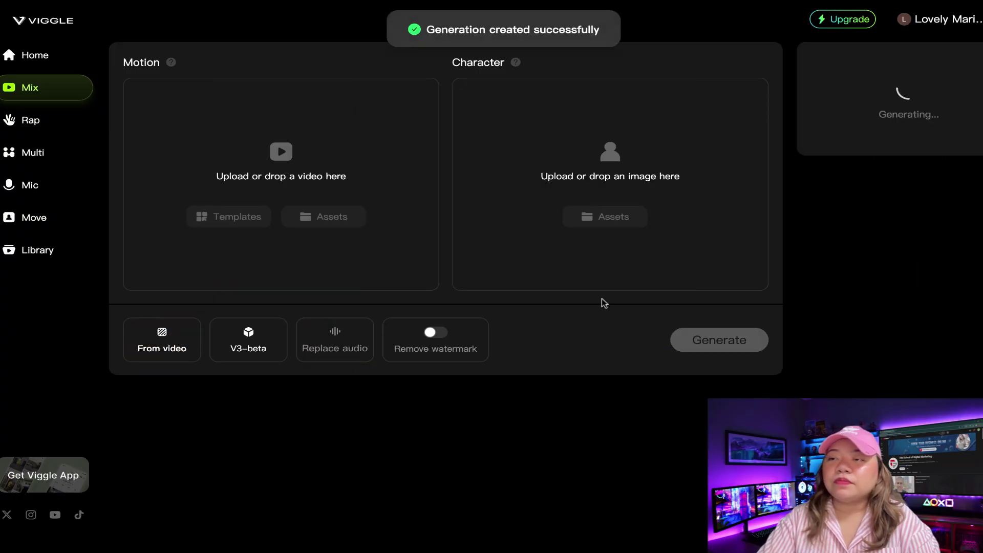
# Step: Play the finished 8-second dance animation full screen with sound from the start
pyautogui.click(883, 114)
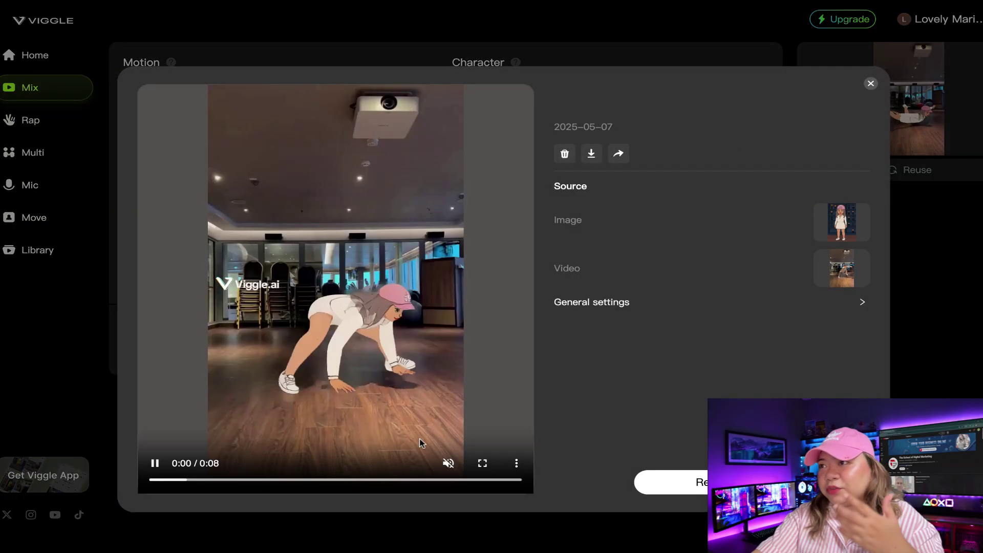
pyautogui.click(448, 463)
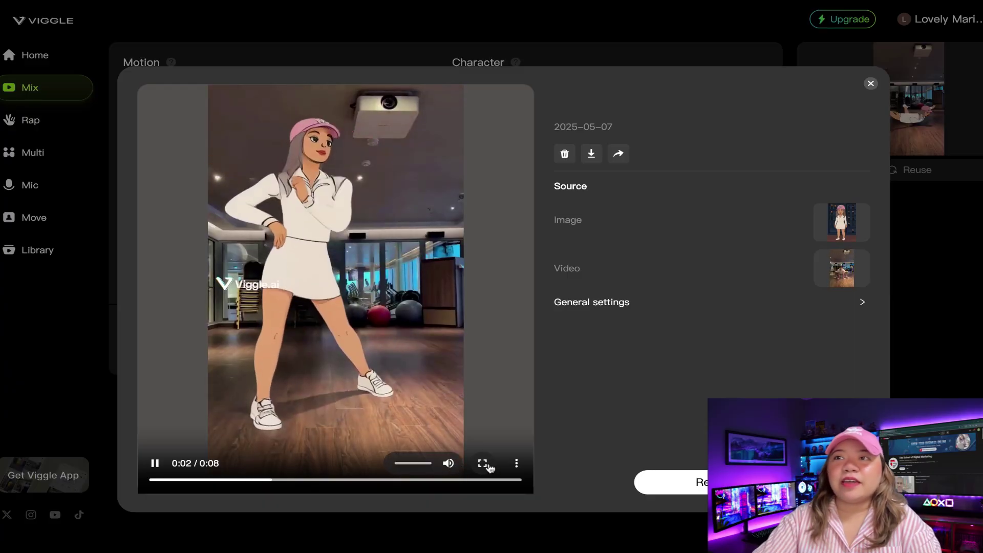
pyautogui.click(482, 463)
pyautogui.click(146, 543)
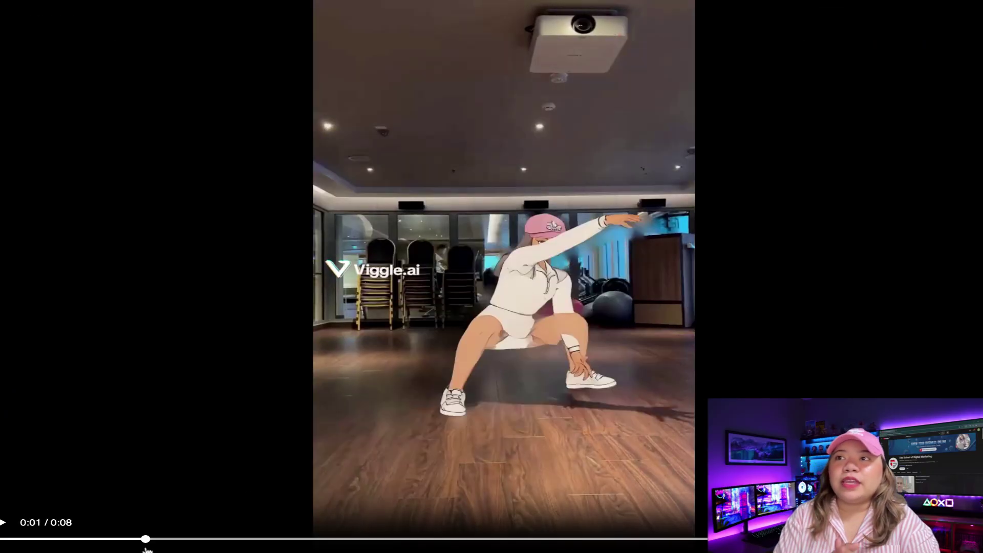
pyautogui.click(114, 544)
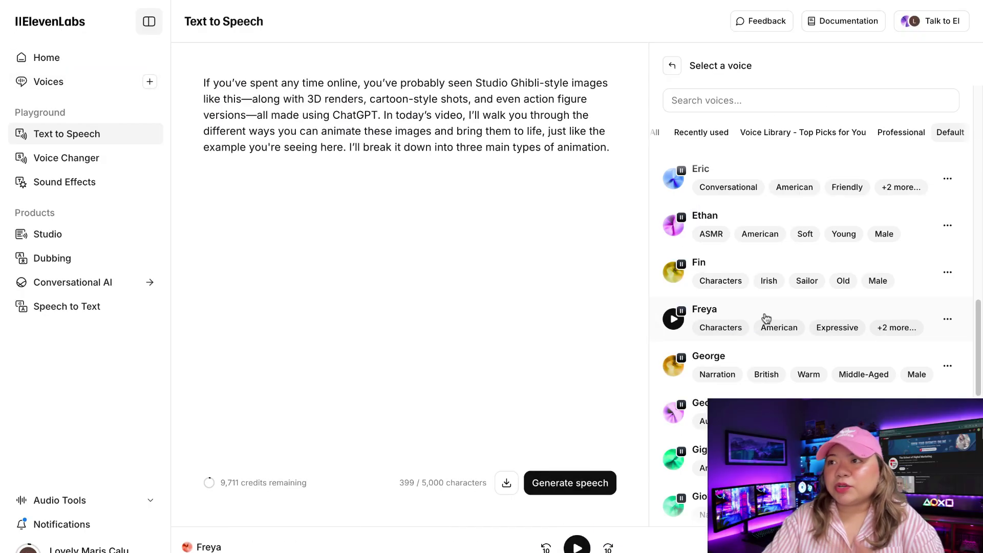
# Step: Generate the intro script voiceover in ElevenLabs Text to Speech with the Freya voice
pyautogui.click(764, 315)
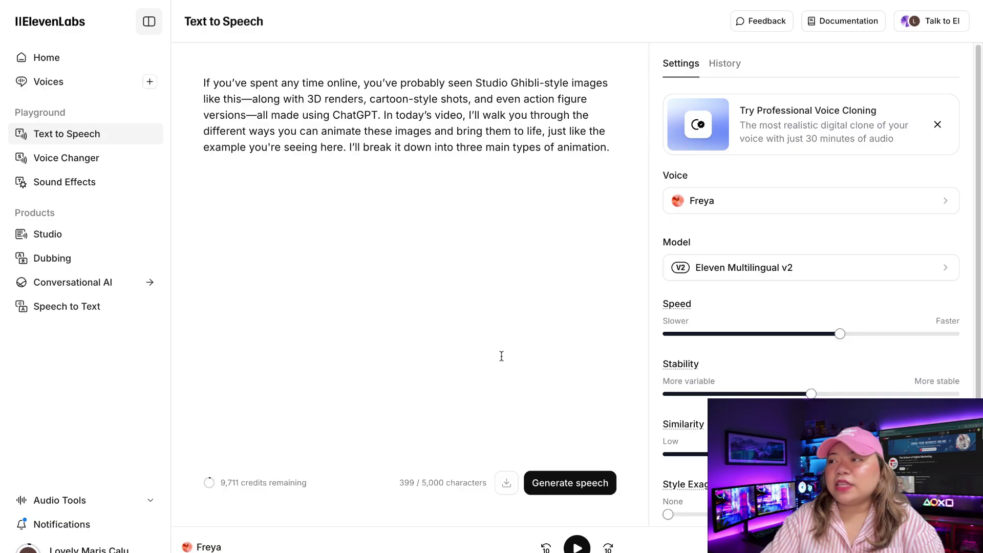
pyautogui.click(572, 482)
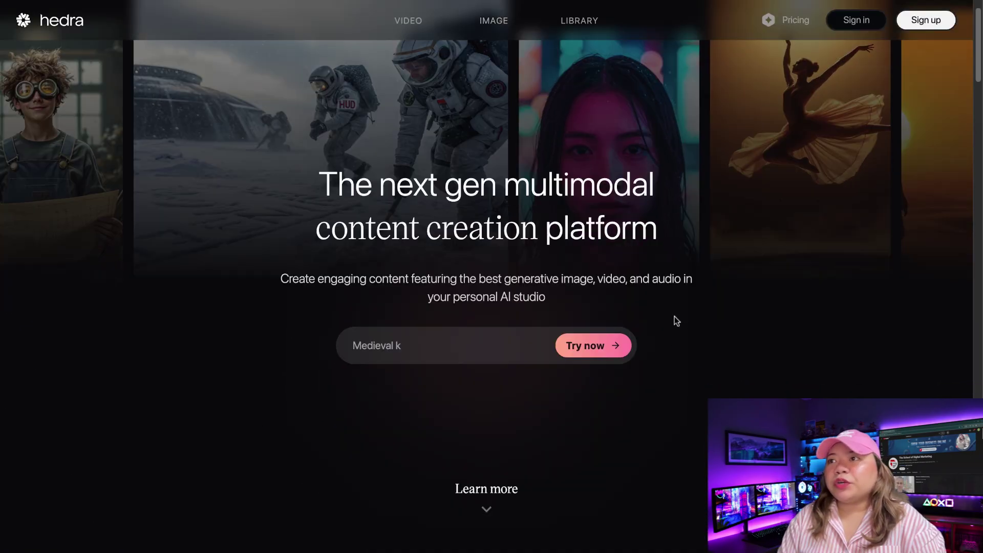
# Step: Browse Hedra's homepage showcase, then go to the VIDEO creation page
pyautogui.scroll(-5, 673, 320)
pyautogui.scroll(-15, 674, 321)
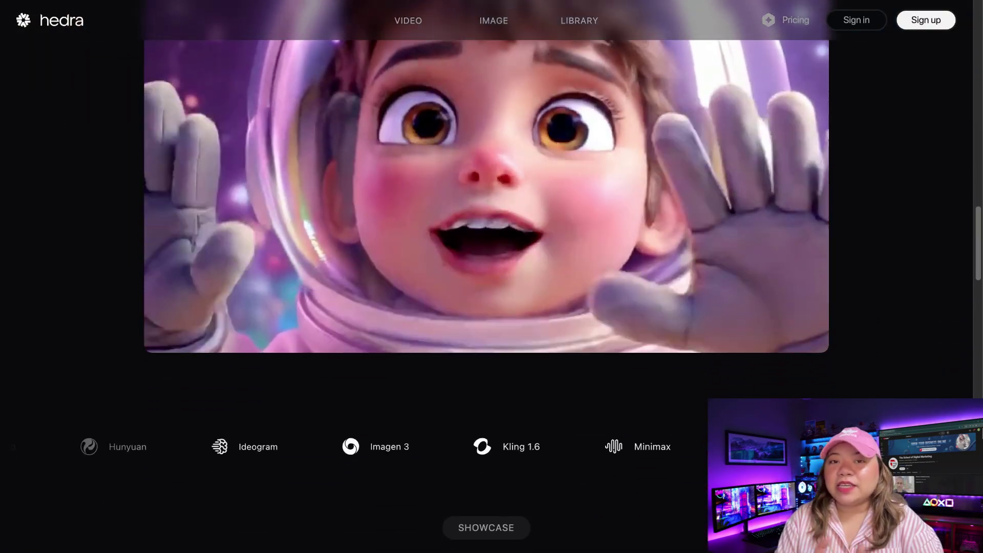
pyautogui.scroll(-3, 674, 321)
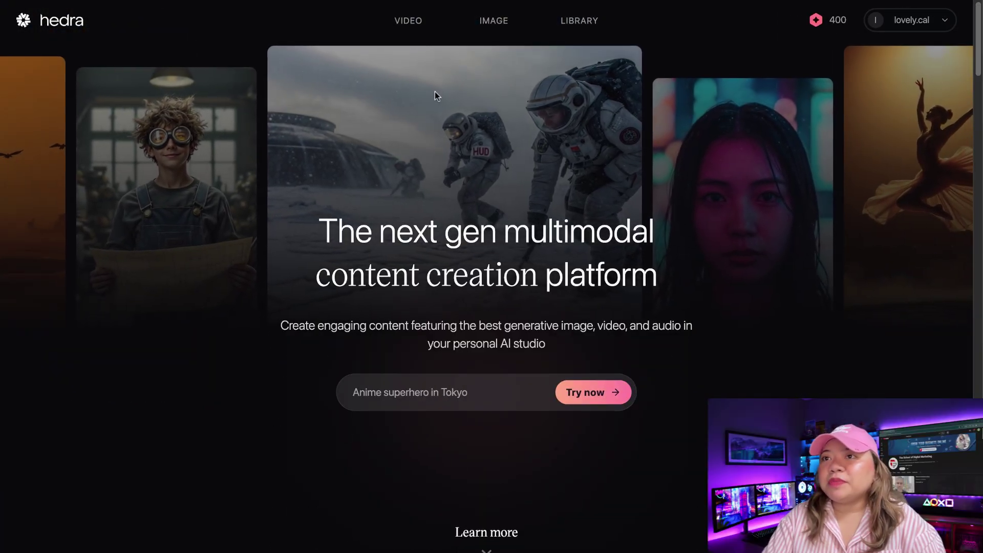
pyautogui.click(409, 22)
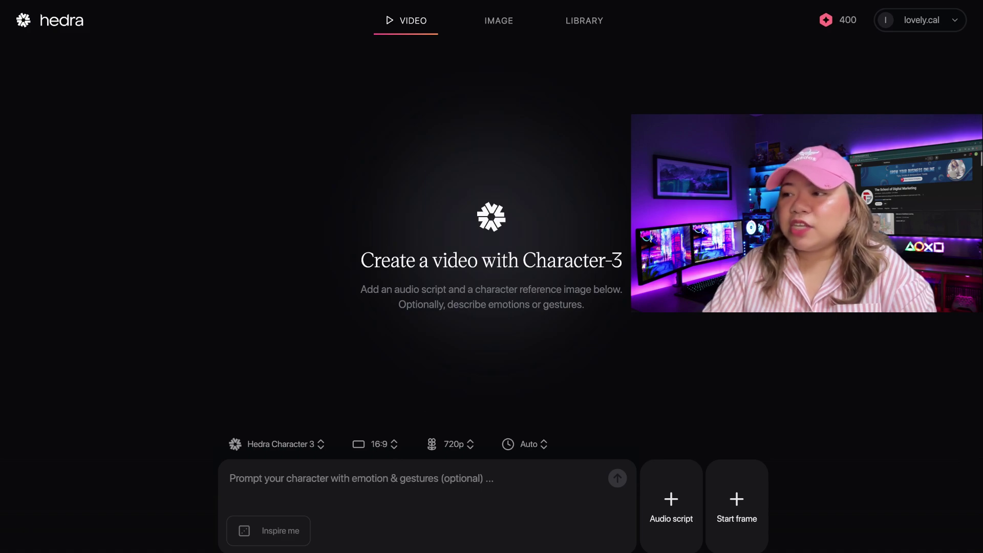
# Step: Set the cartoon avatar as Hedra's start frame and choose audio upload for the script
pyautogui.click(721, 491)
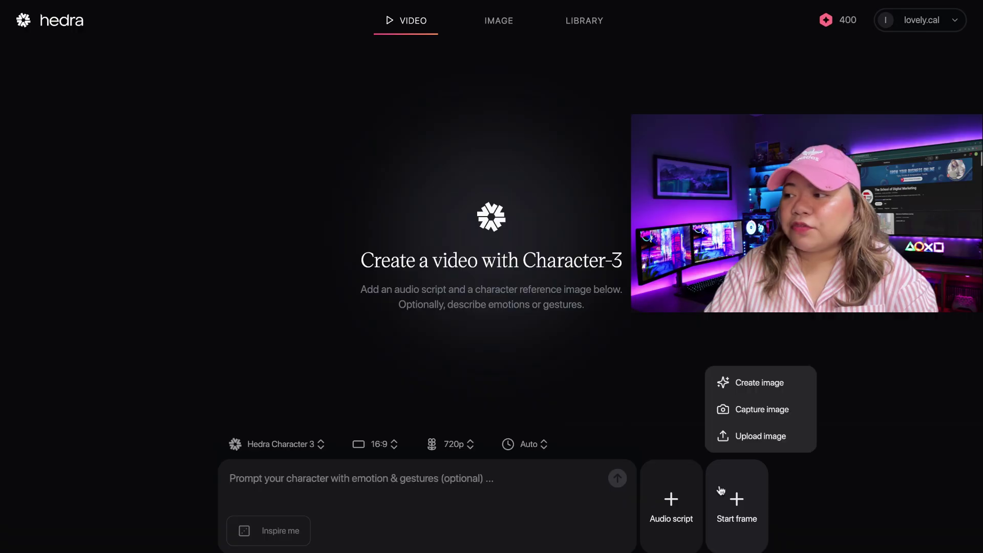
pyautogui.click(758, 436)
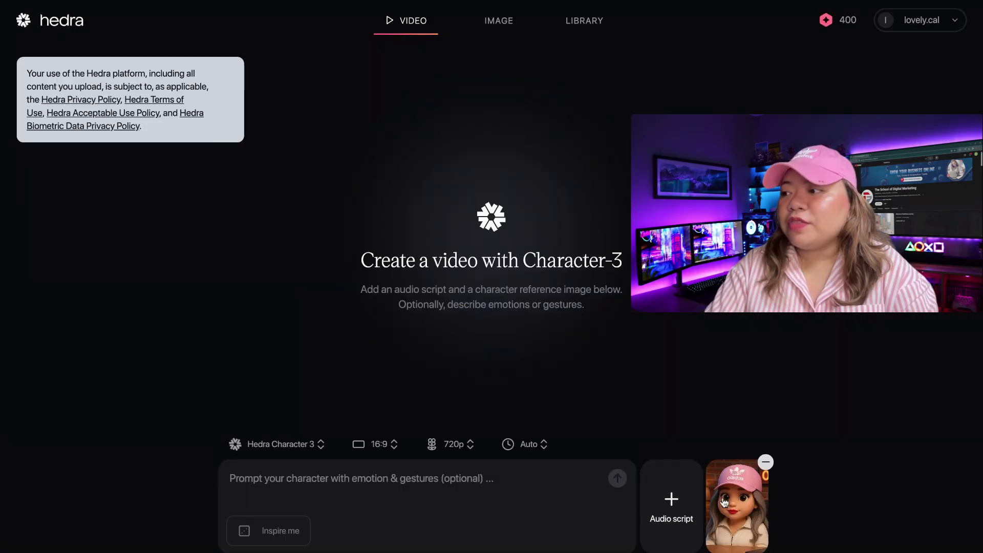
pyautogui.click(672, 510)
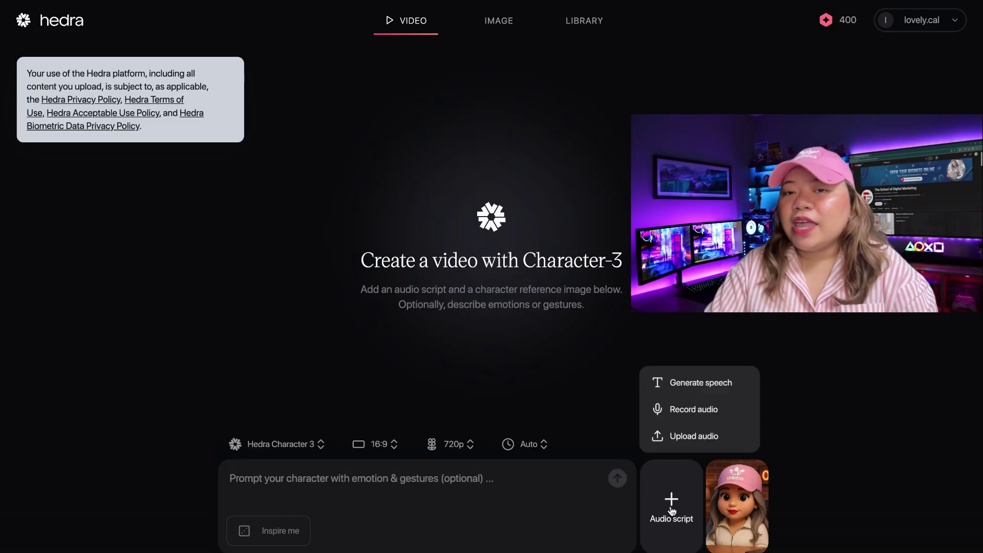
pyautogui.click(693, 436)
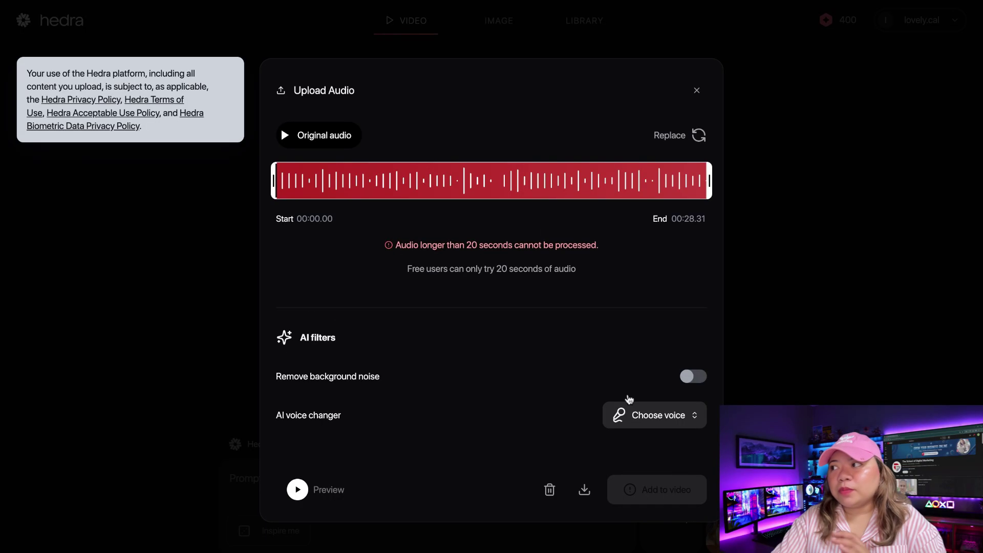
# Step: Trim the narration to 19.90 seconds, keep its original voice, and add it to the video
pyautogui.moveTo(709, 180); pyautogui.dragTo(583, 178)
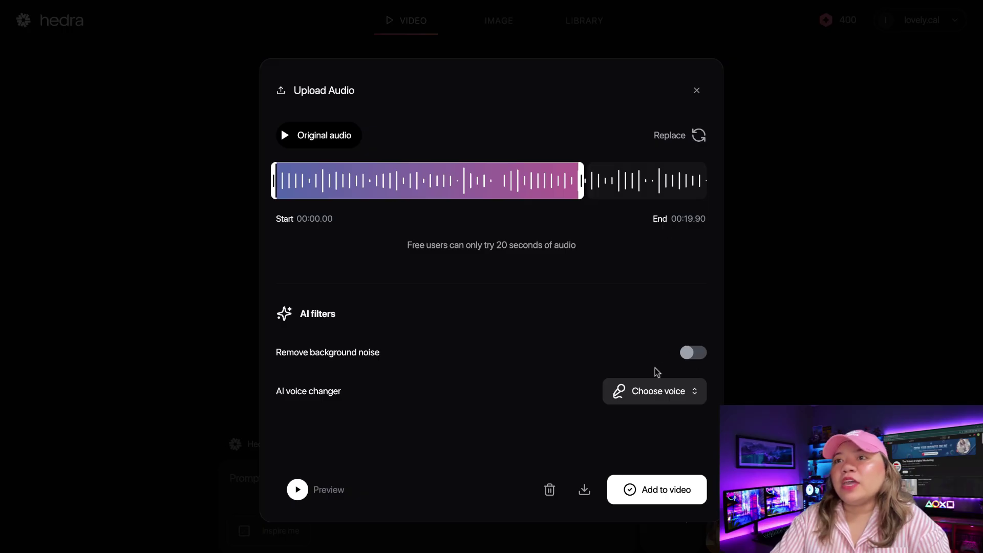
pyautogui.click(686, 402)
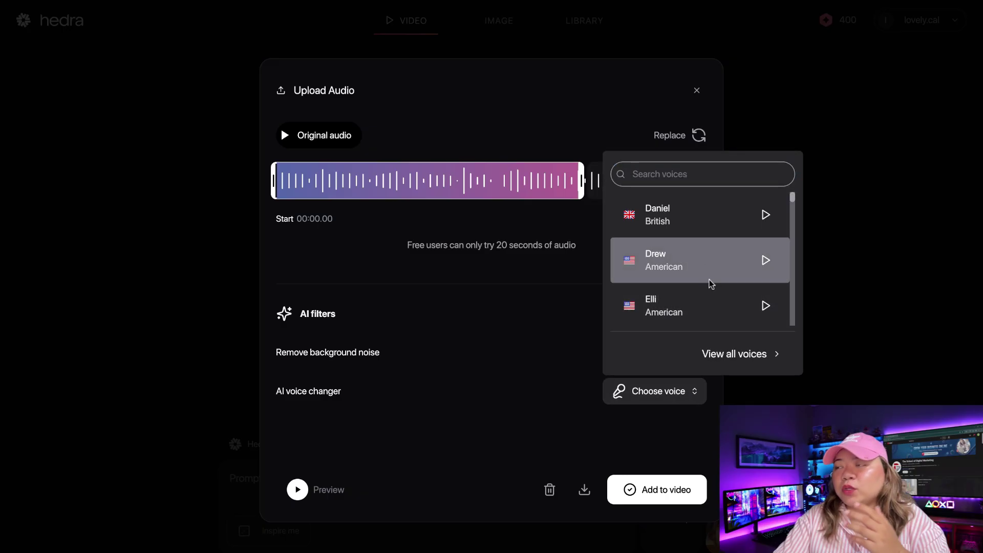
pyautogui.click(601, 398)
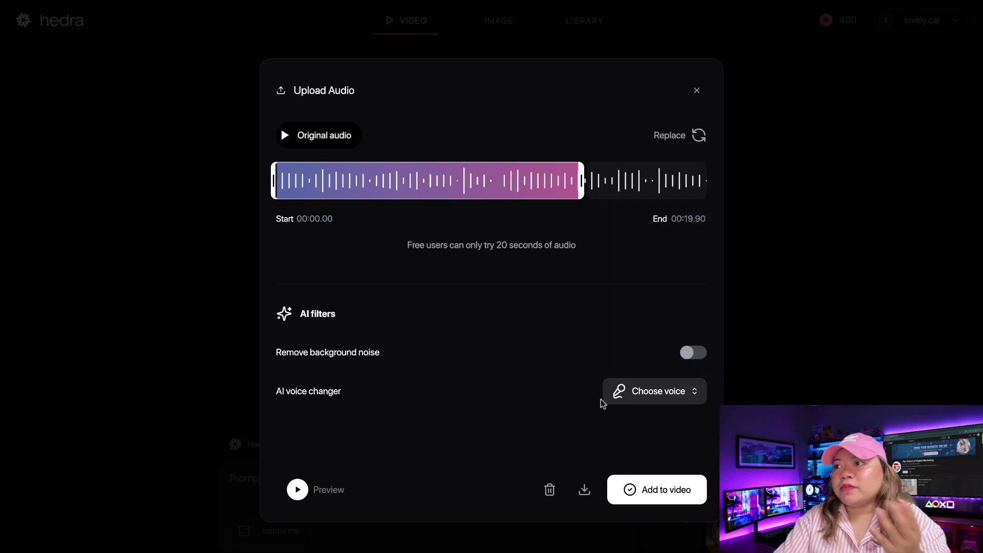
pyautogui.click(664, 495)
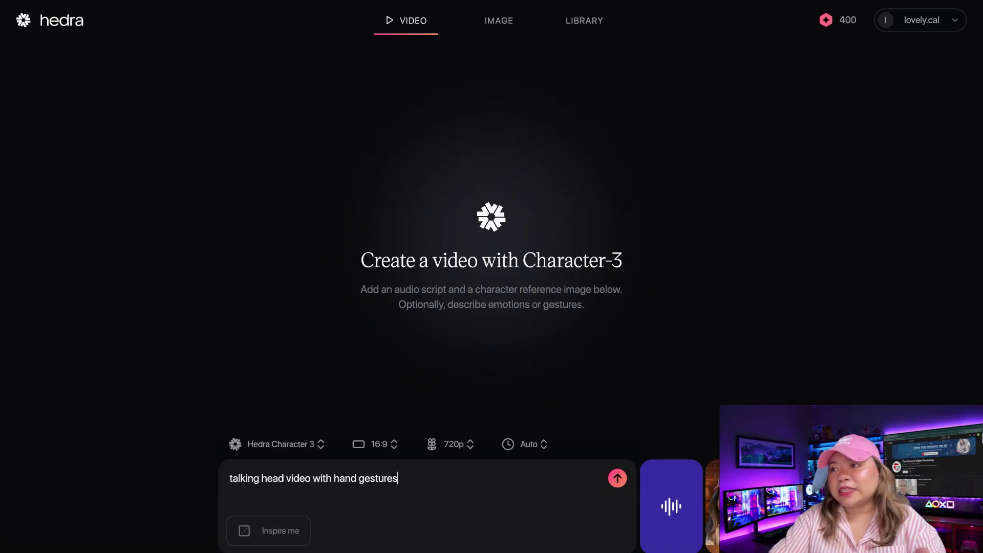
# Step: Confirm Hedra Character 3, 16:9, 720p and Auto duration, then generate the talking-head video
pyautogui.click(304, 448)
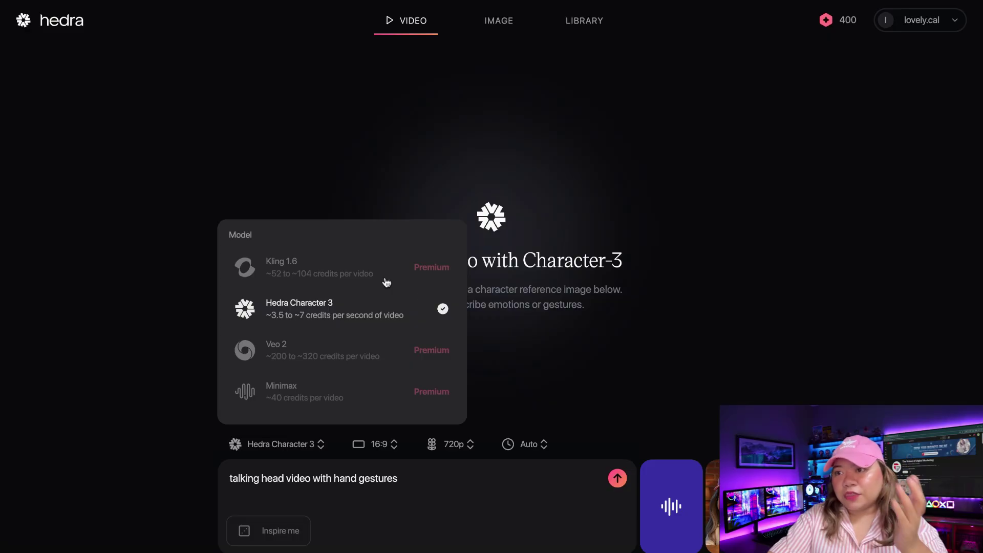
pyautogui.click(353, 321)
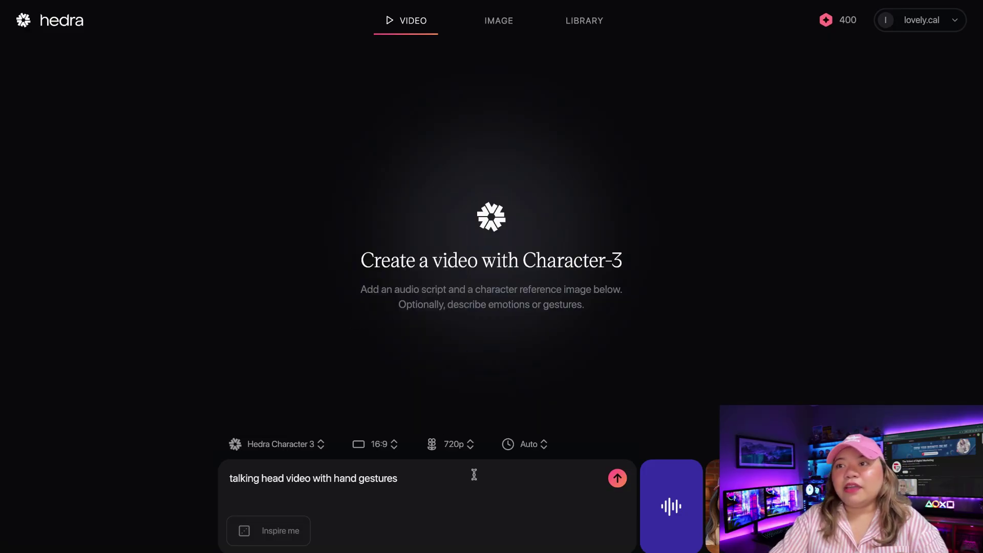
pyautogui.click(393, 453)
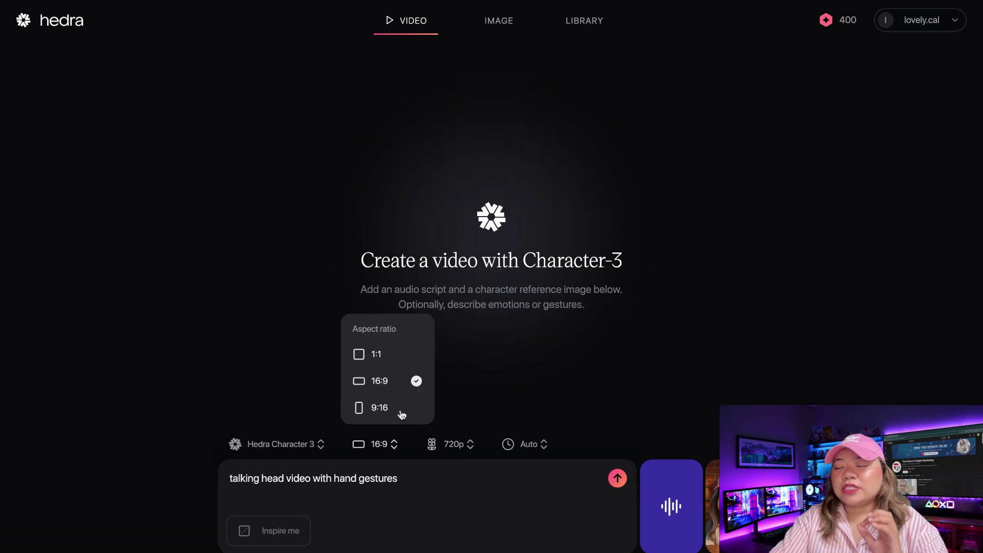
pyautogui.click(415, 383)
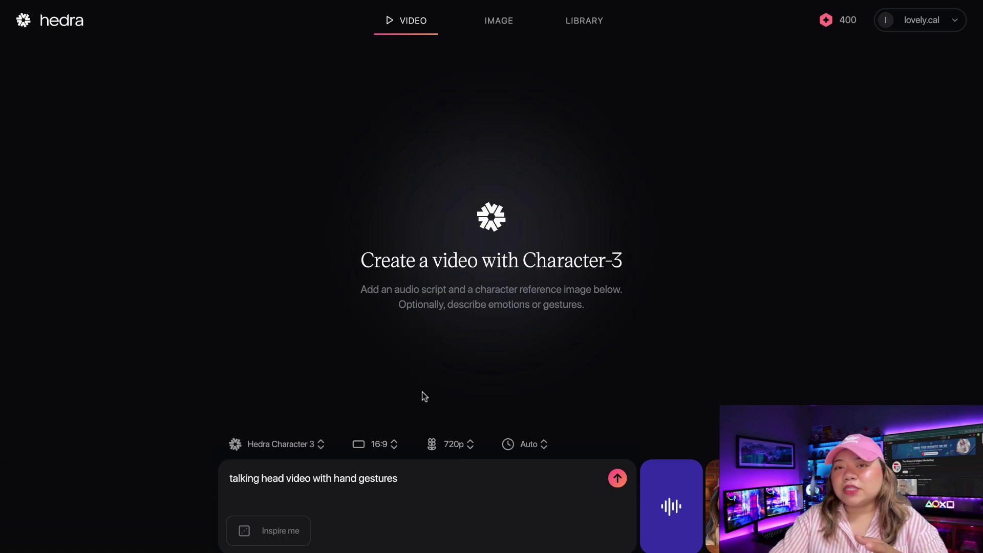
pyautogui.click(458, 447)
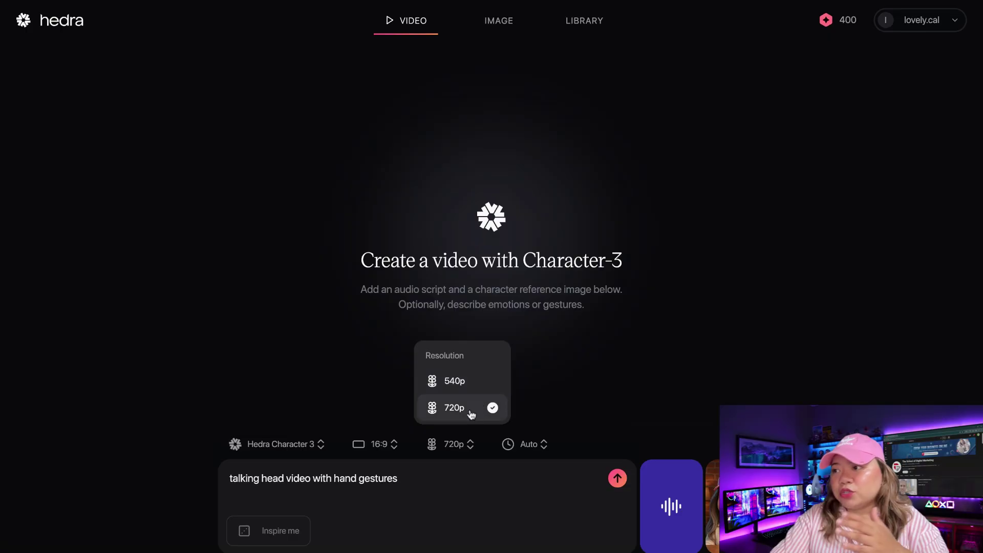
pyautogui.click(473, 418)
pyautogui.click(520, 451)
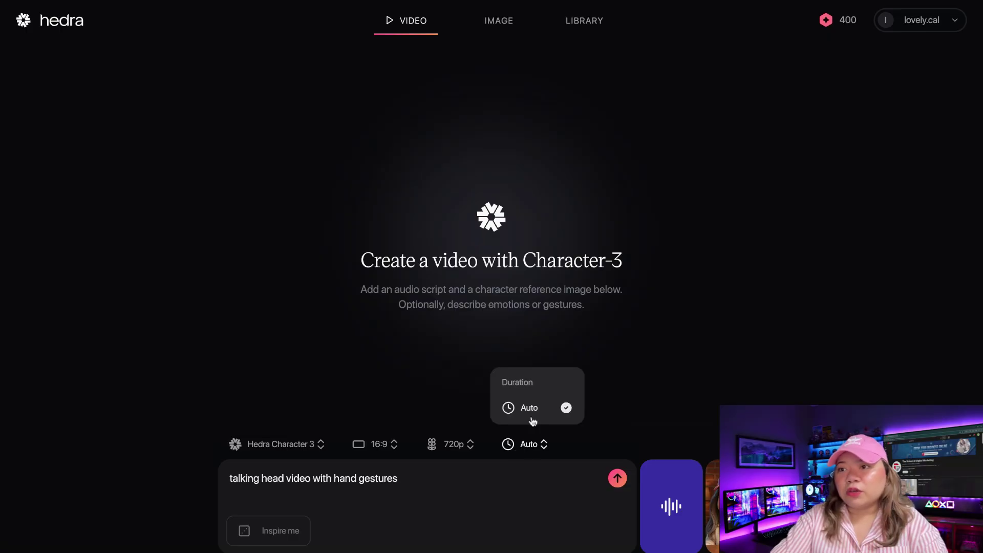
pyautogui.click(617, 478)
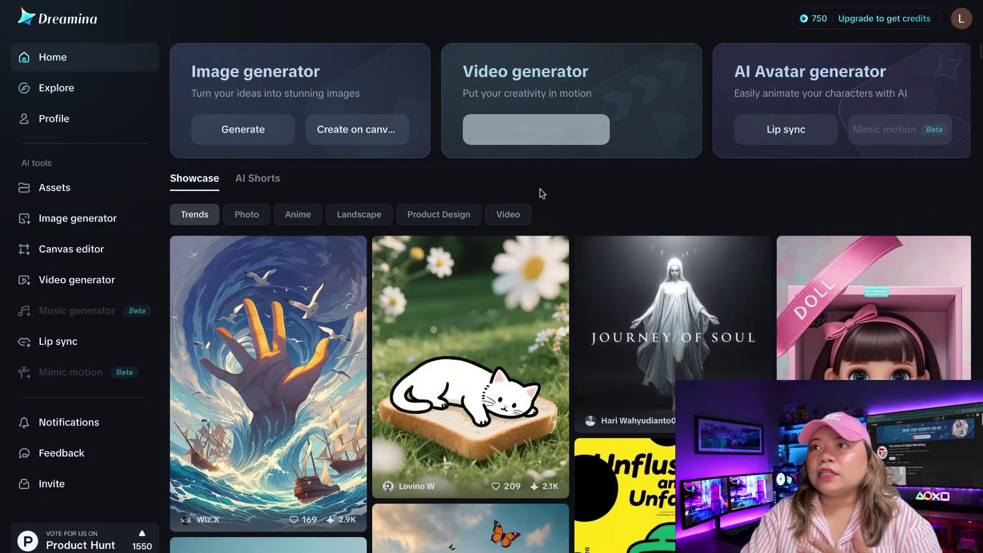
# Step: In Dreamina's AI Avatar generator, import the cartoon avatar in the pink cap as the character
pyautogui.scroll(-3, 539, 199)
pyautogui.scroll(3, 540, 199)
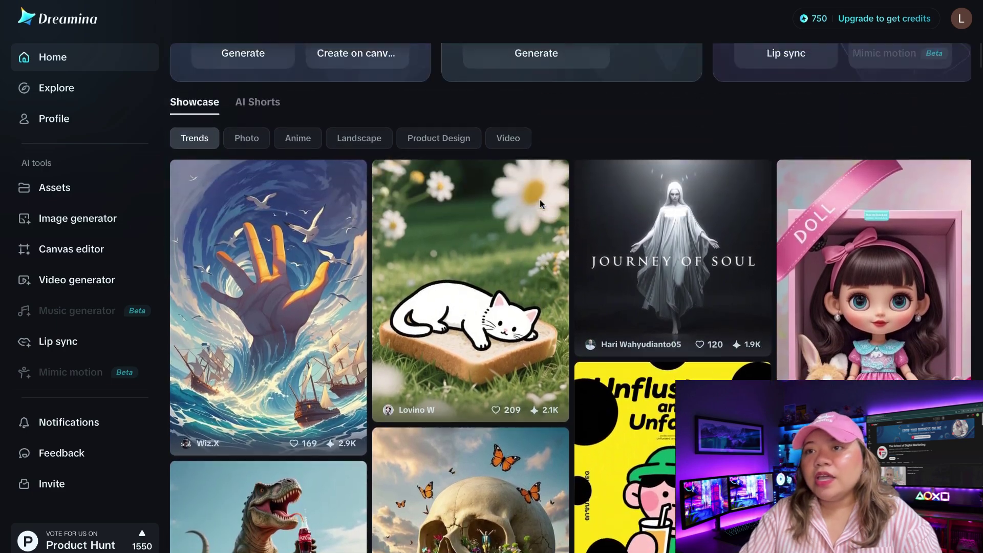
pyautogui.click(508, 203)
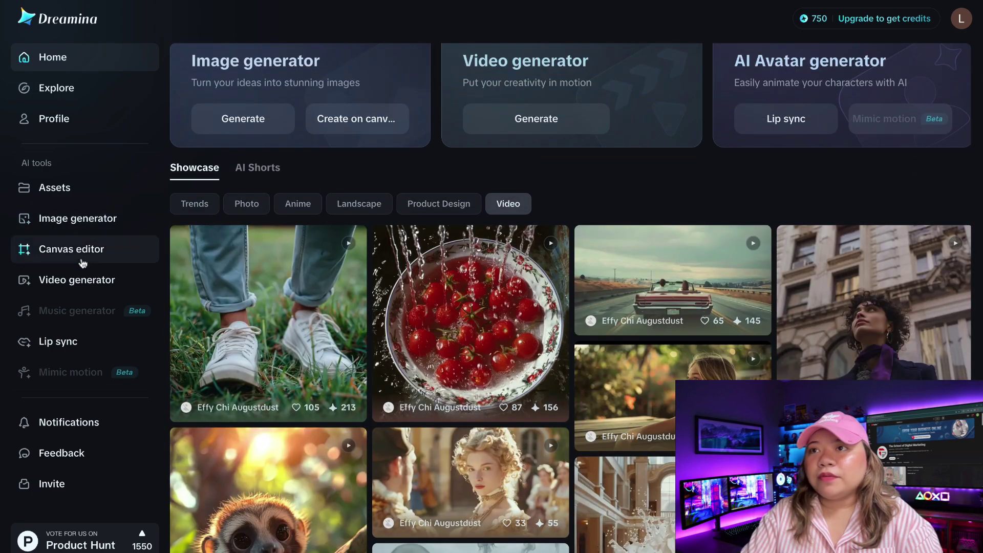
pyautogui.click(77, 280)
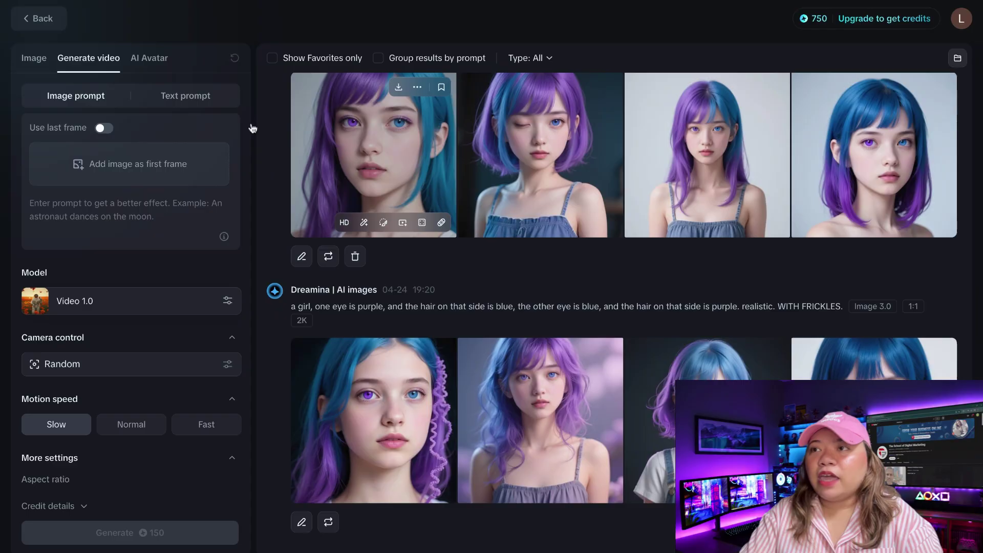
pyautogui.click(162, 63)
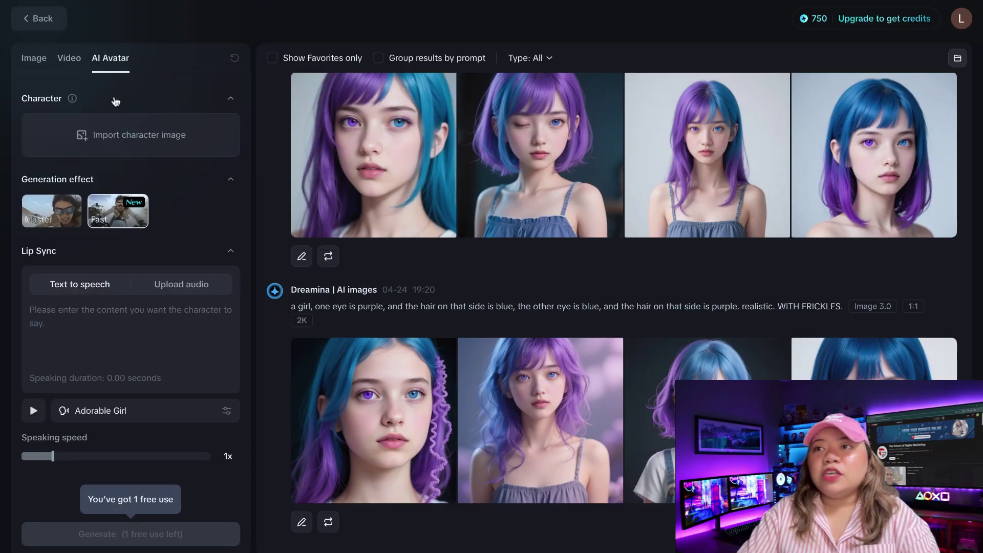
pyautogui.click(132, 148)
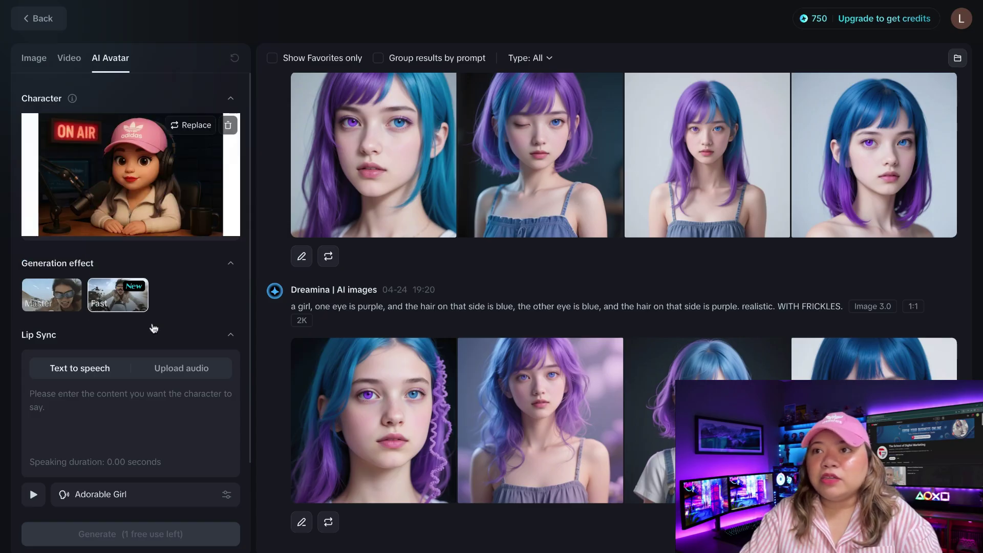
pyautogui.scroll(-1, 154, 327)
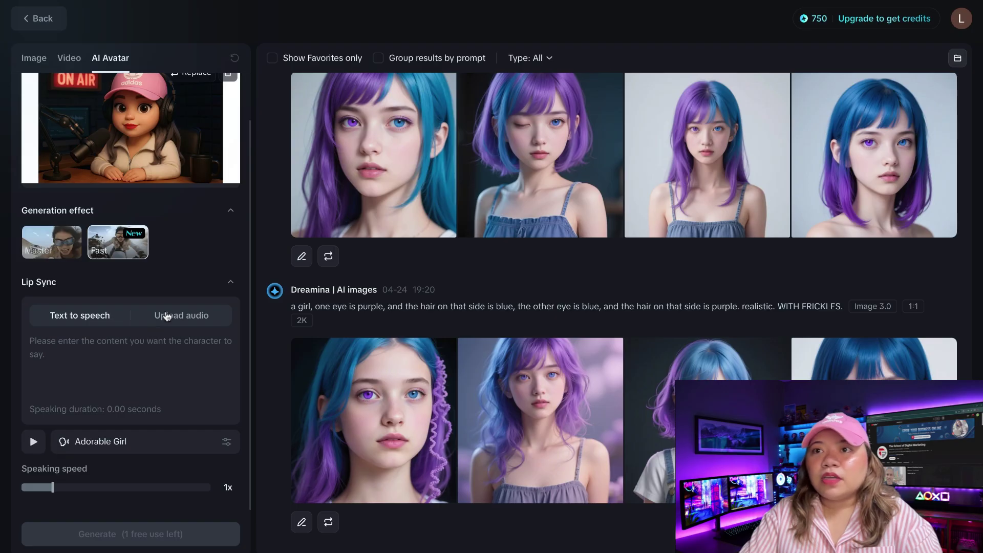
# Step: Upload the ElevenLabs MP3 as the lip-sync audio and generate the talking avatar video
pyautogui.click(191, 317)
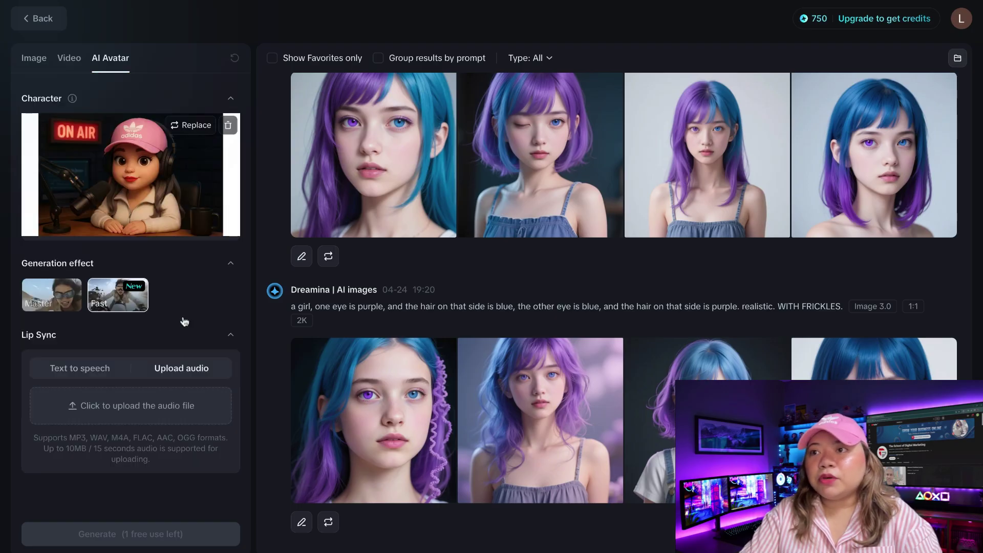
pyautogui.click(168, 400)
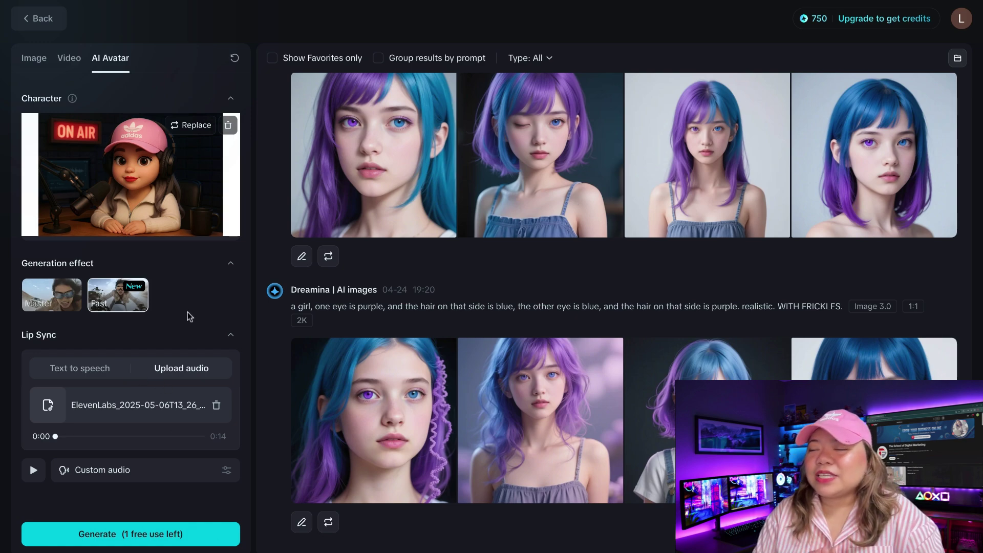
pyautogui.click(140, 536)
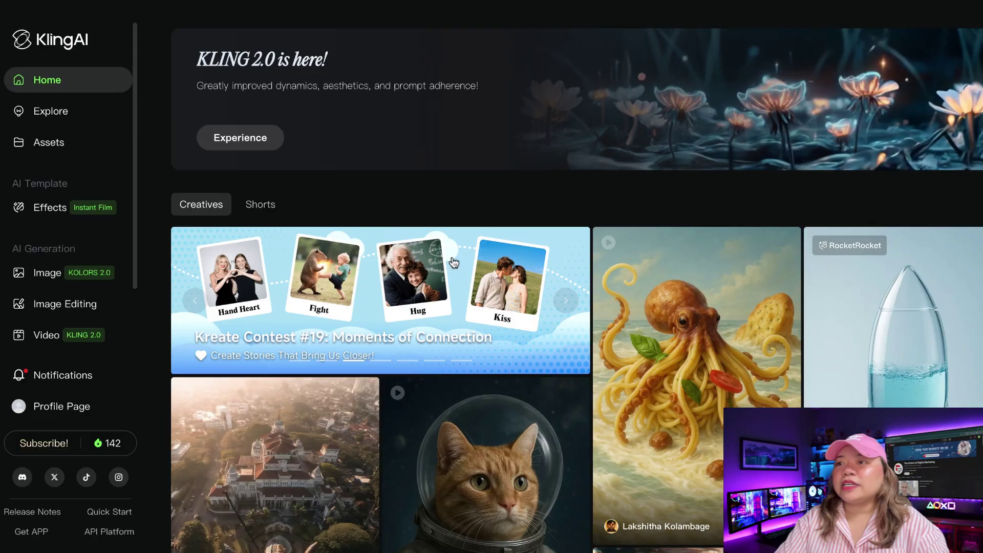
# Step: Browse Kling's Home Creatives feed, view the DARIA doll video, and go to Image to Video generation
pyautogui.scroll(-8, 706, 364)
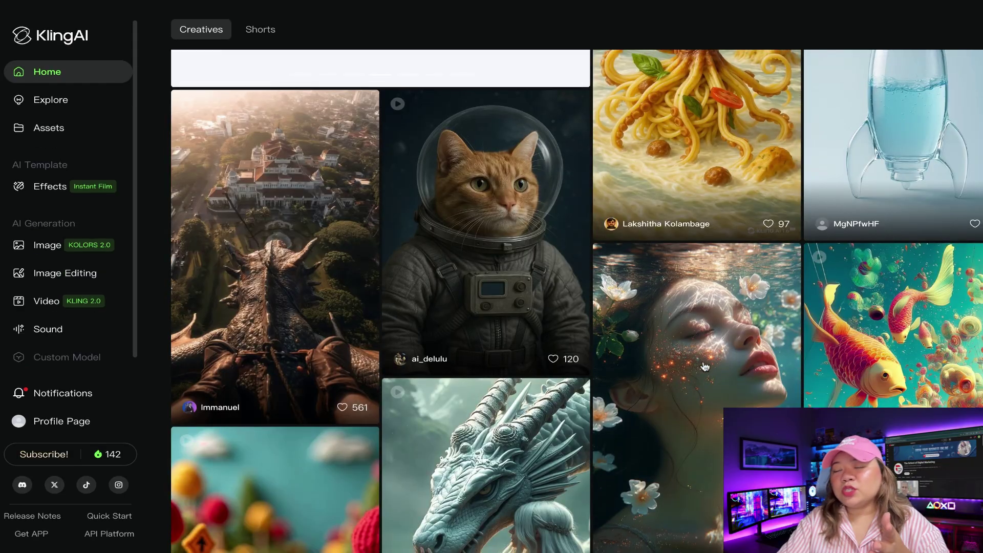
pyautogui.scroll(-4, 707, 364)
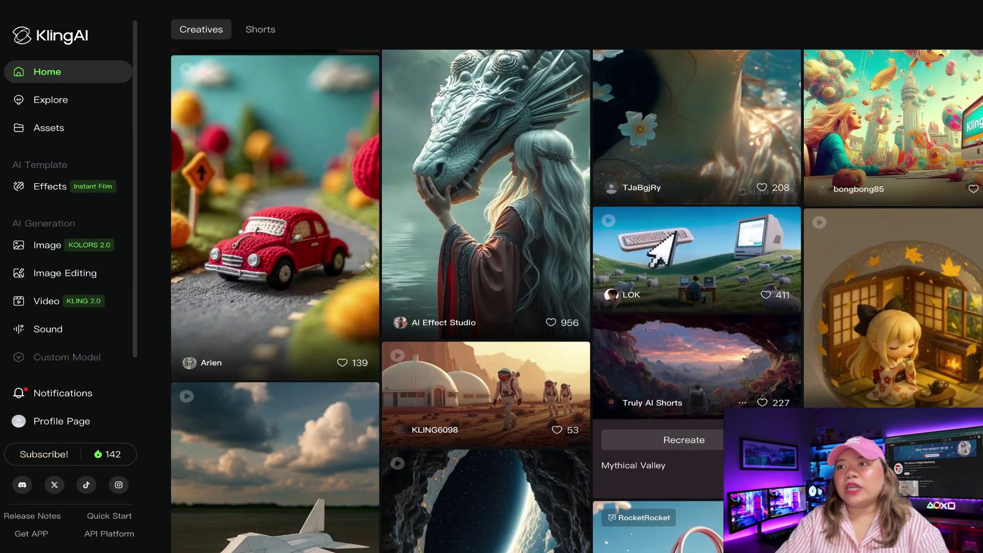
pyautogui.scroll(-1, 707, 364)
pyautogui.scroll(-4, 707, 364)
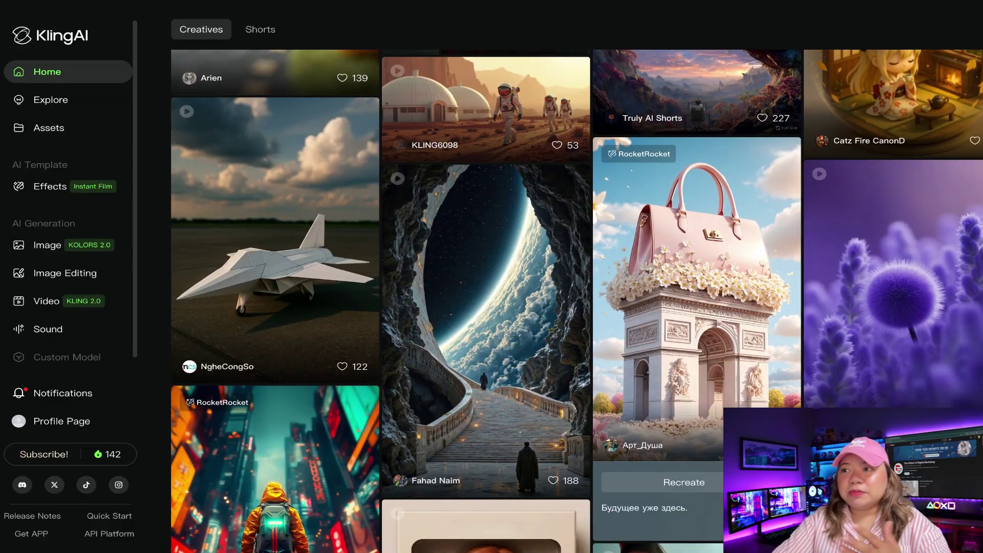
pyautogui.scroll(-6, 707, 364)
pyautogui.scroll(-3, 706, 364)
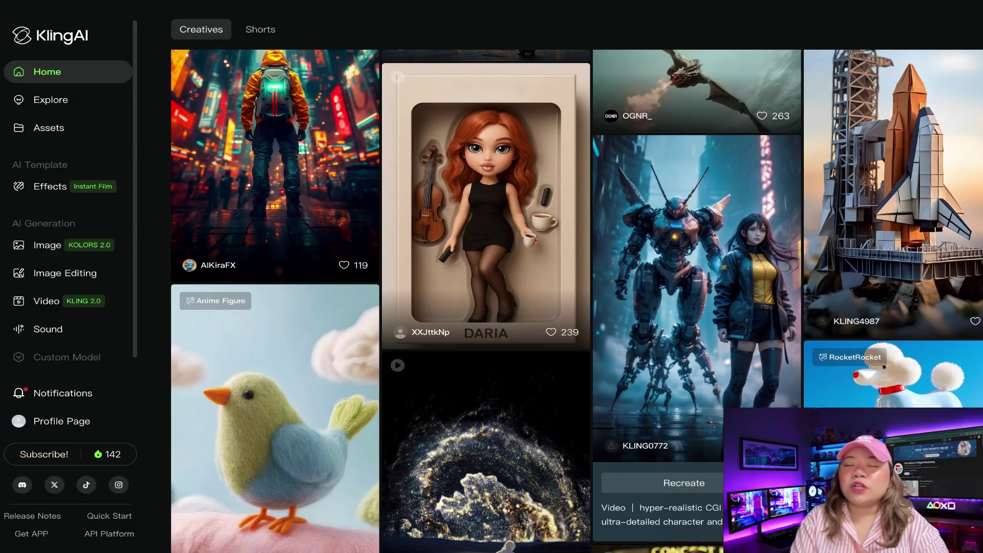
pyautogui.click(520, 298)
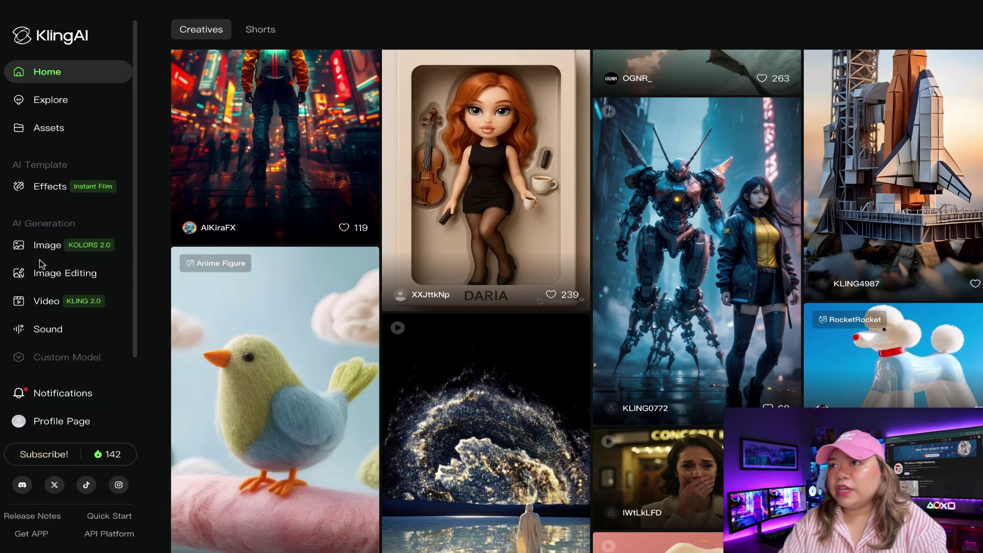
pyautogui.click(46, 299)
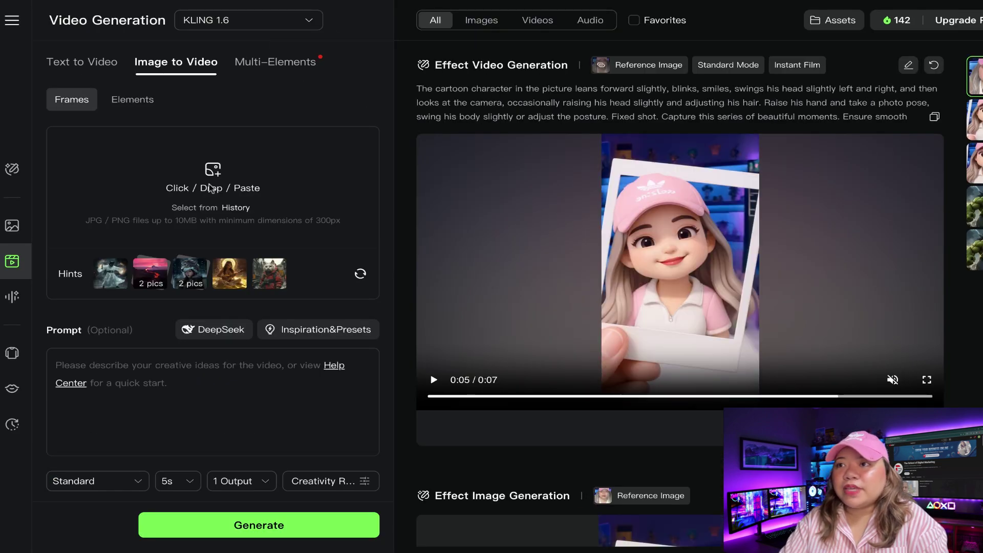
# Step: Paste the cartoon avatar as the start frame and paste DeepSeek's expanded description into the prompt
pyautogui.hotkey('ctrl', 'v')
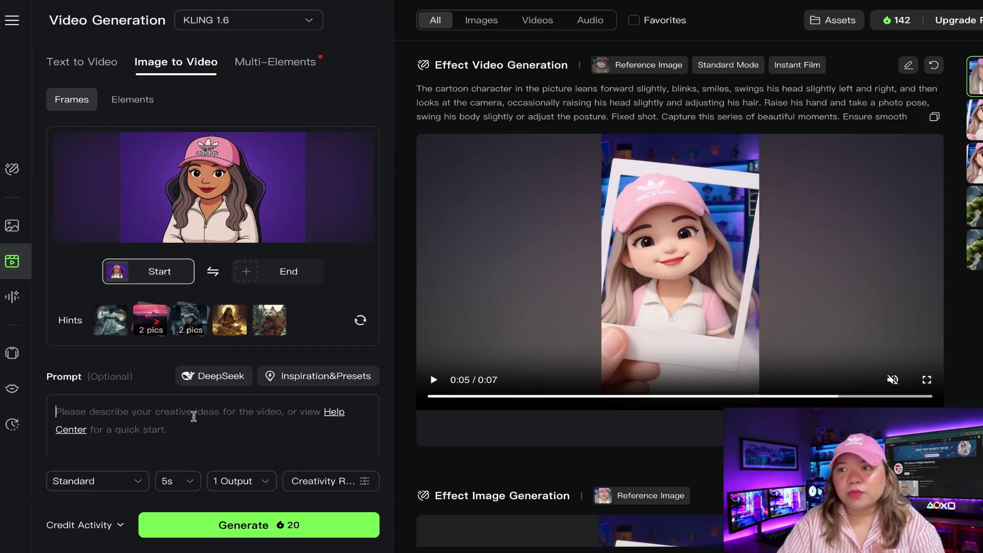
pyautogui.click(214, 375)
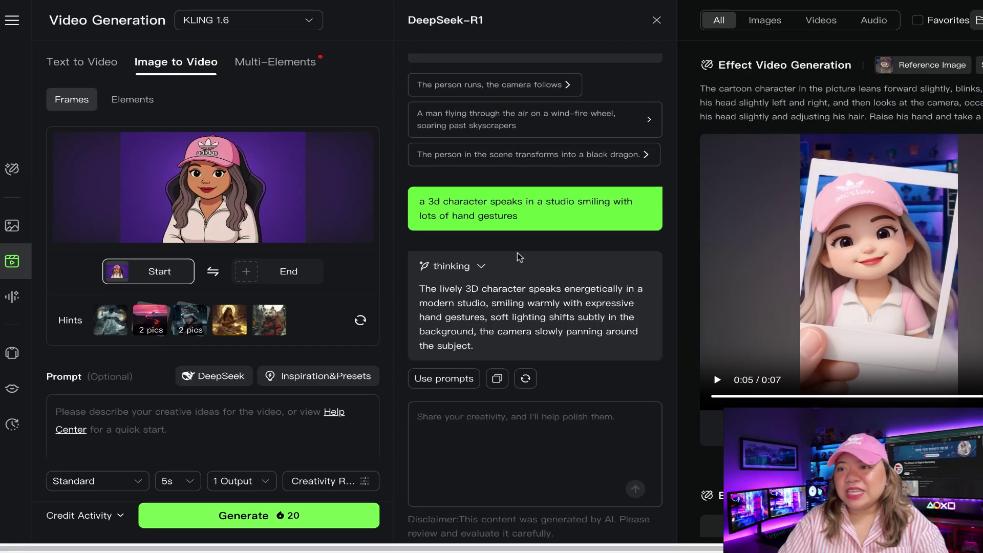
pyautogui.tripleClick(480, 207)
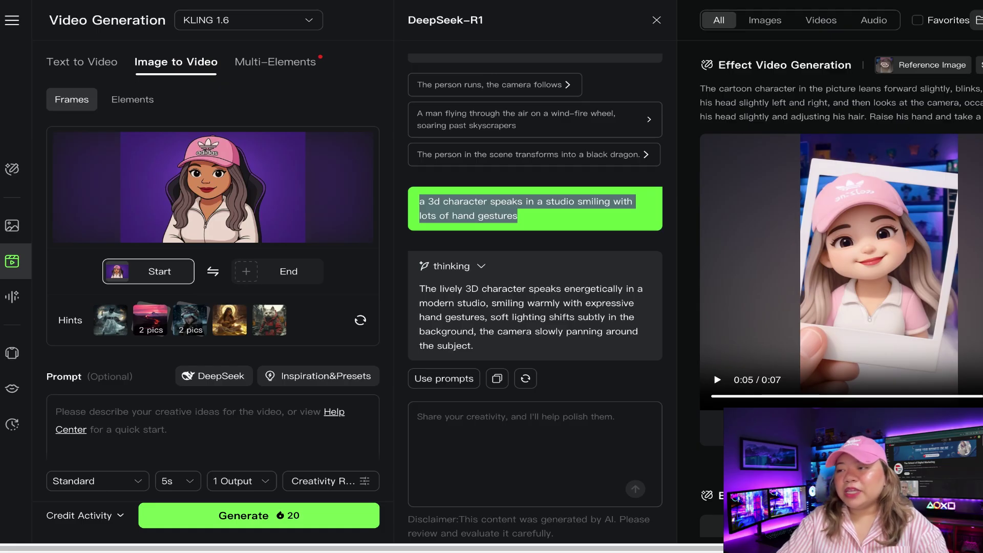
pyautogui.tripleClick(489, 290)
pyautogui.hotkey('ctrl', 'c')
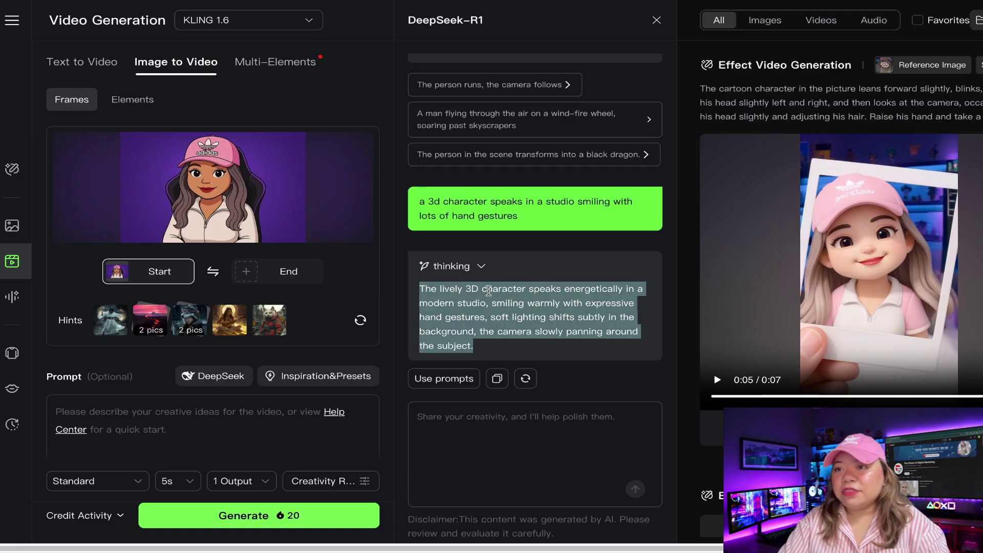
pyautogui.click(251, 437)
pyautogui.hotkey('ctrl', 'v')
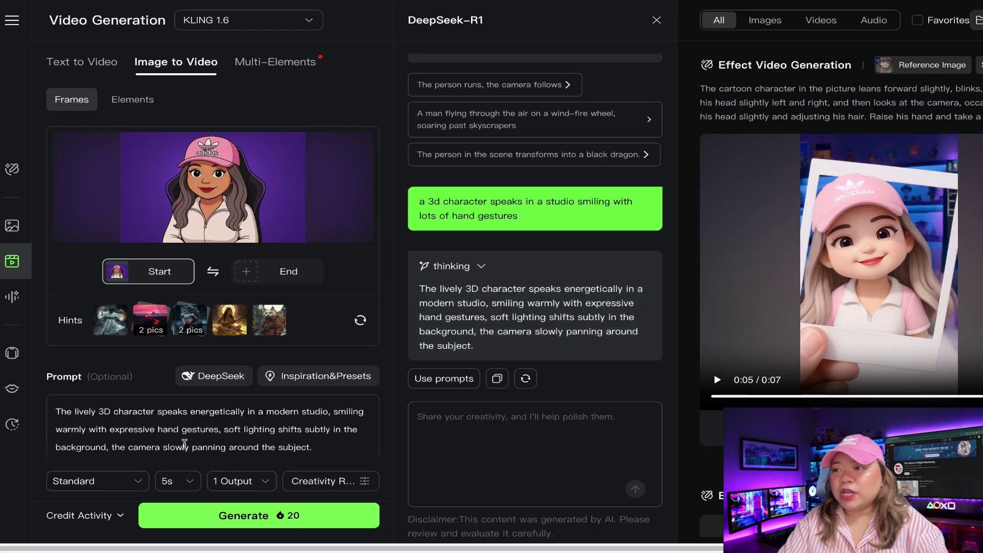
# Step: Remove the lighting and camera sentences, set the duration to 10s, and generate
pyautogui.moveTo(223, 435); pyautogui.dragTo(330, 446)
pyautogui.press('BackSpace')
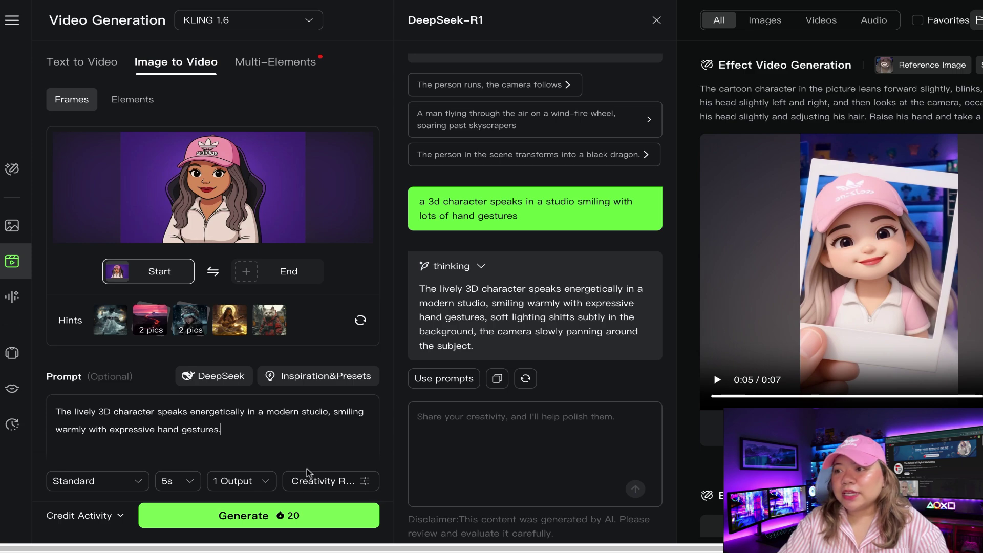
pyautogui.click(189, 484)
pyautogui.click(185, 449)
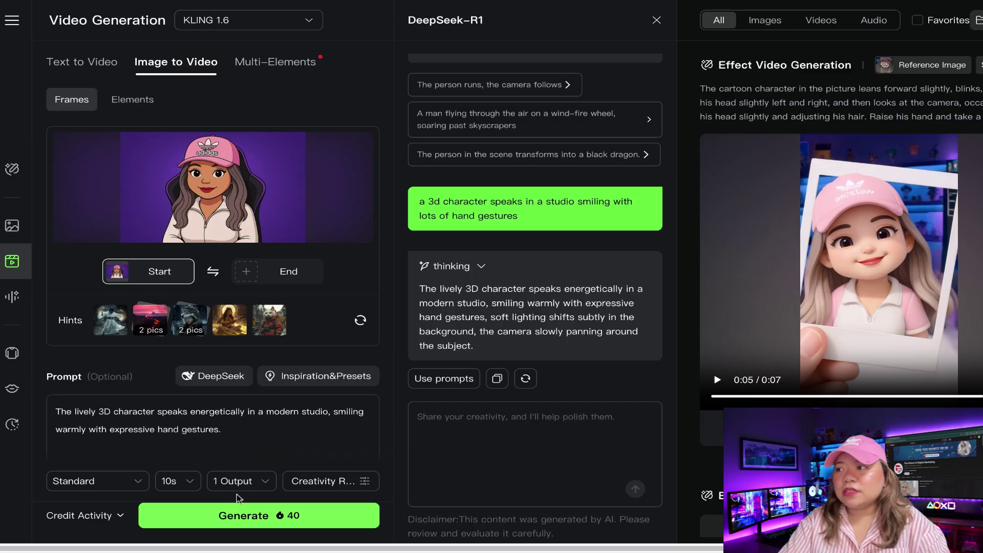
pyautogui.click(258, 515)
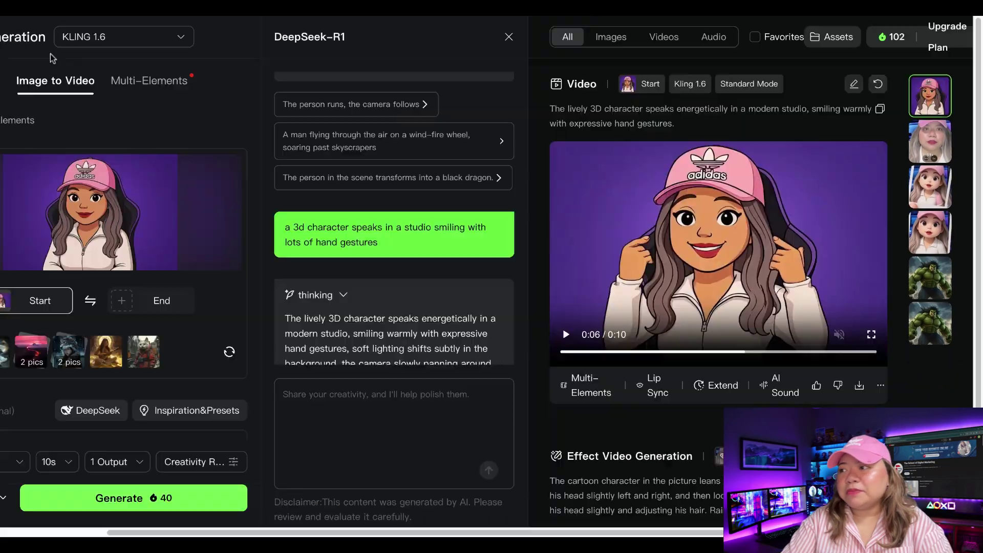
# Step: Send the finished 10-second avatar video to Kling's Lip Sync page
pyautogui.click(674, 390)
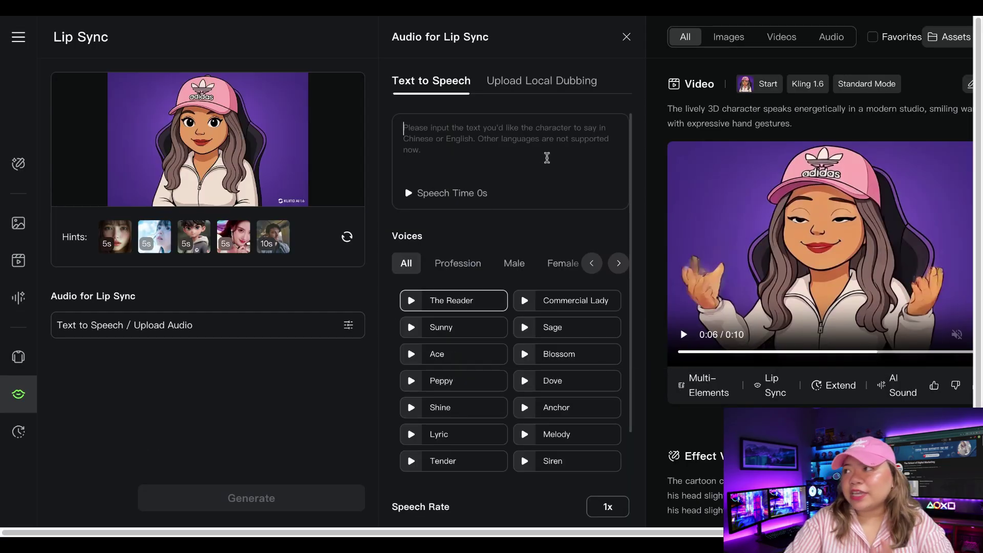
# Step: Upload the ElevenLabs Freya MP3 as local dubbing, trim it to 10 seconds, and generate the lip sync
pyautogui.click(566, 89)
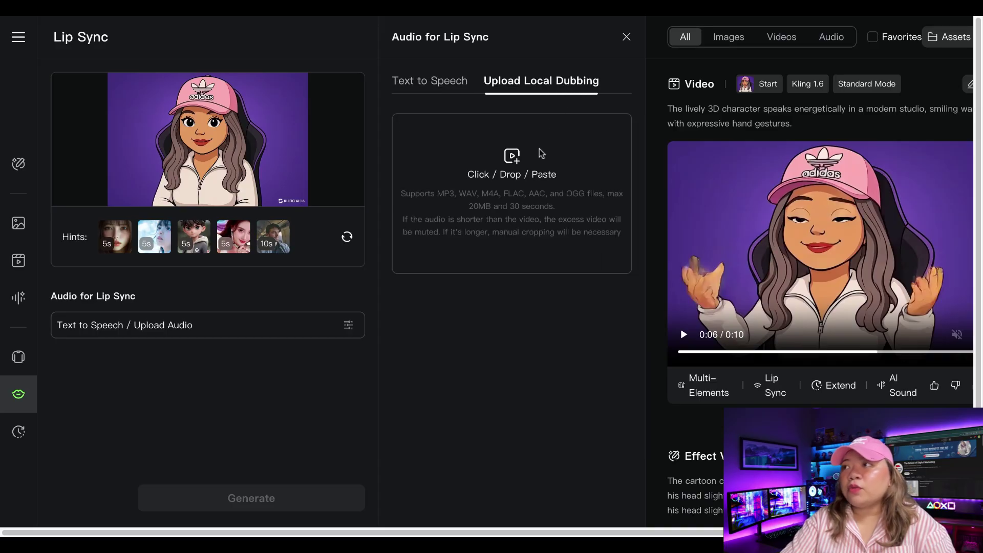
pyautogui.hscroll(3, 513, 218)
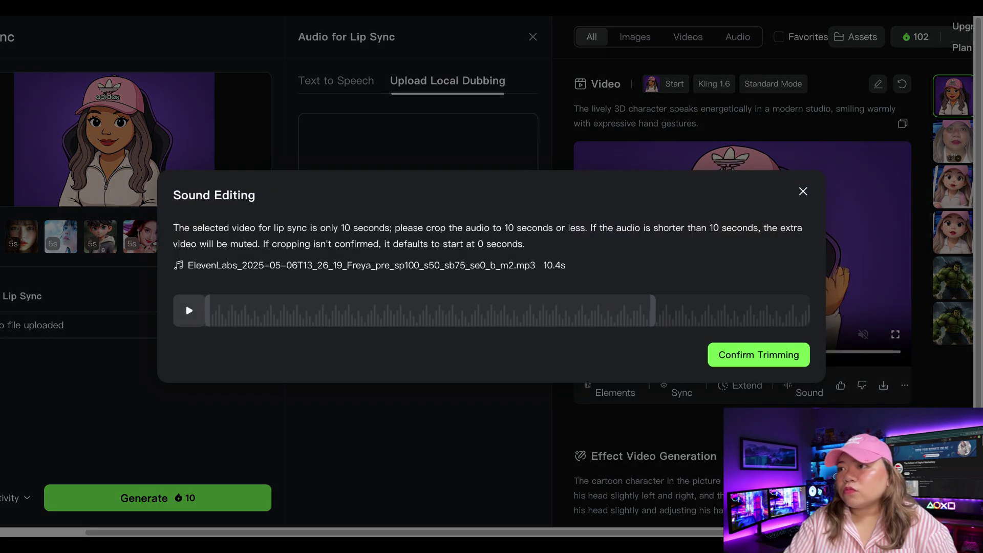
pyautogui.click(745, 355)
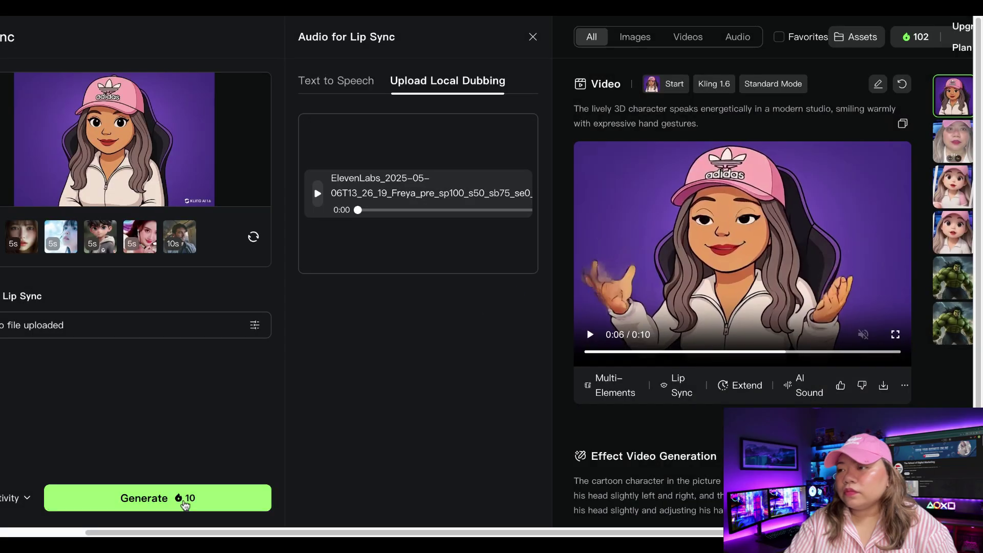
pyautogui.click(185, 505)
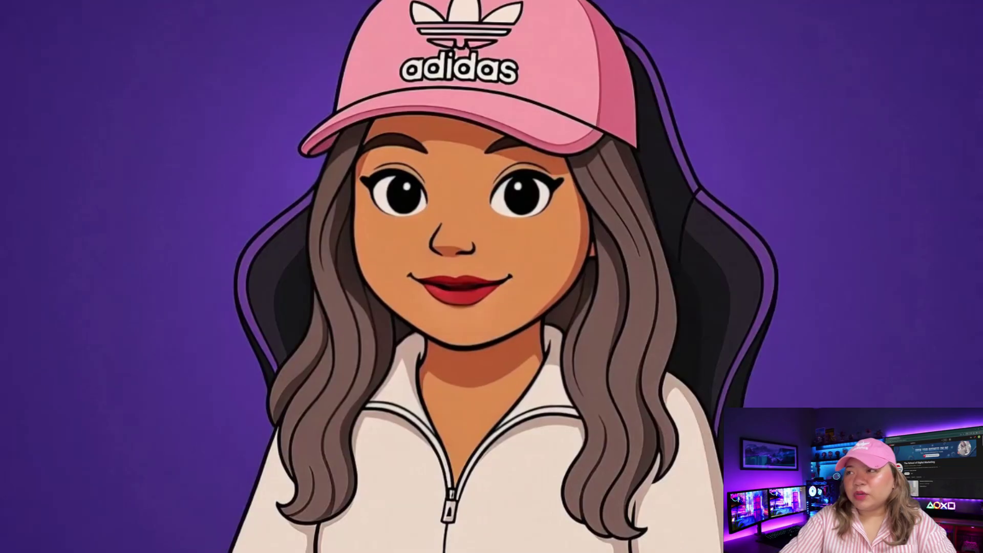